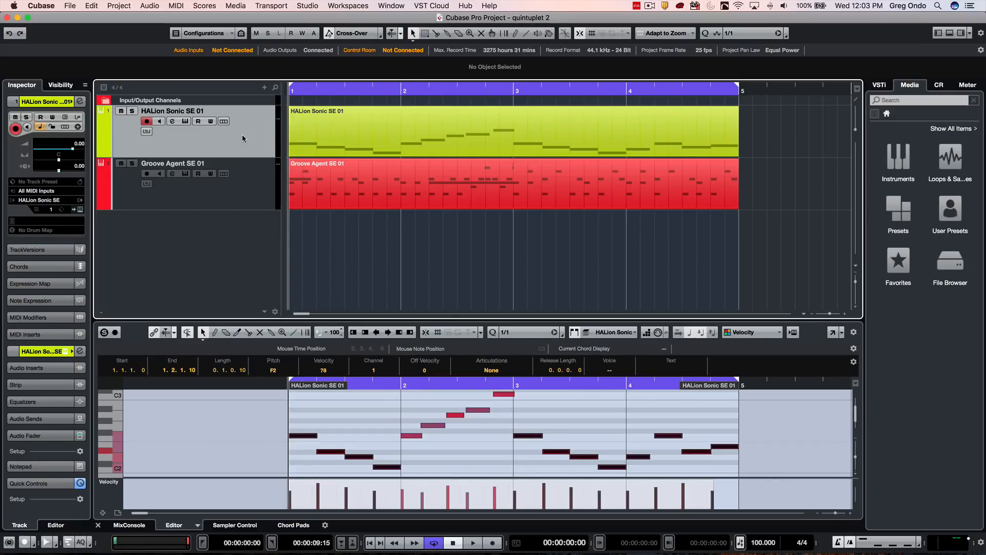
- Play back the four-bar loop with the bass and drum parts, and stop playback after it cycles
{"action": "left_click", "coordinate": [253, 102]}
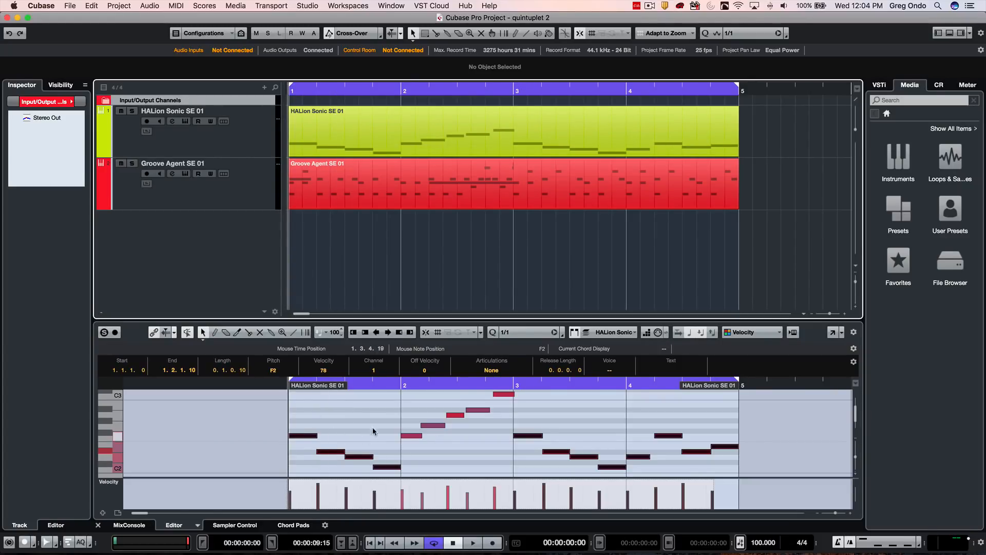
{"action": "left_click", "coordinate": [360, 423]}
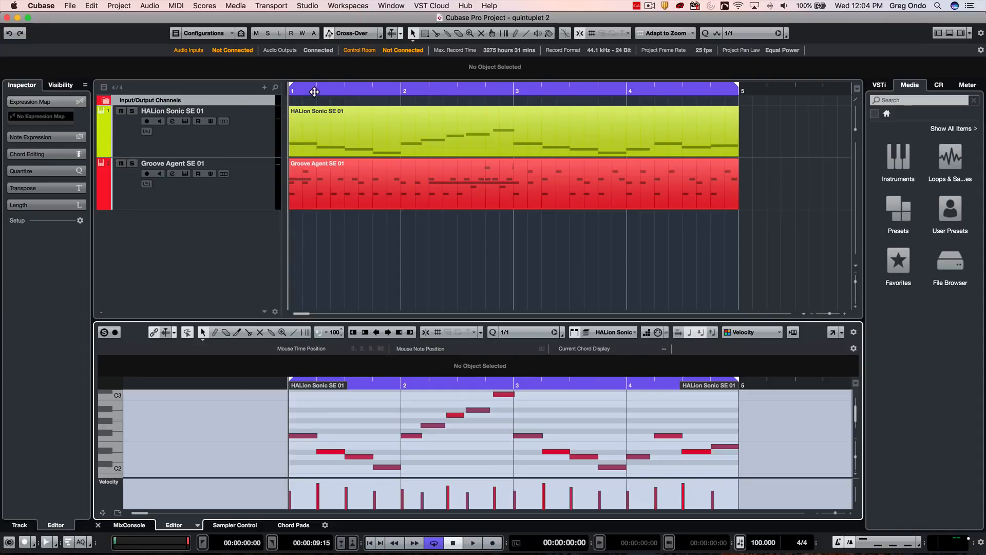
{"action": "left_click", "coordinate": [268, 99]}
{"action": "key", "text": "space"}
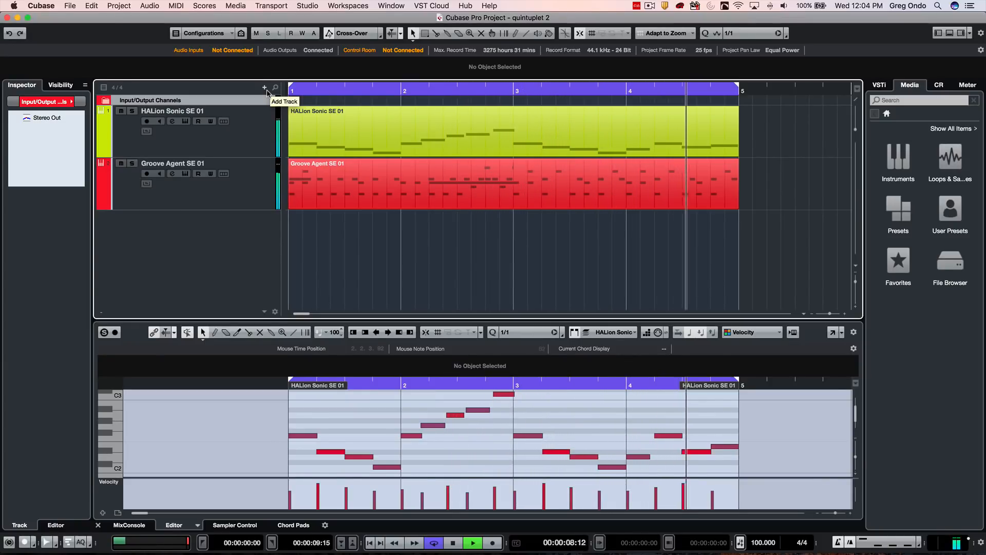
{"action": "key", "text": "space"}
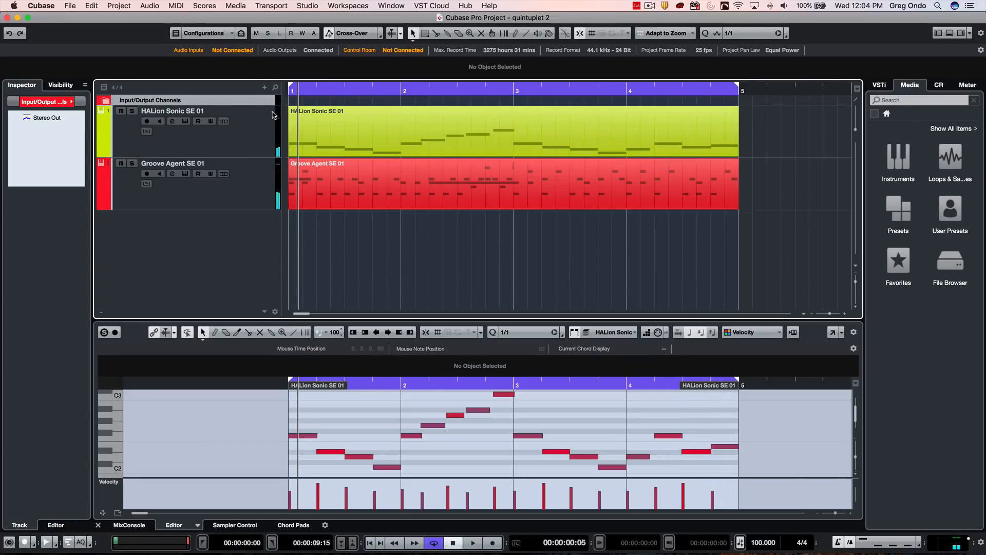
- Add a Signature track above the instrument tracks and select its time signature event at bar 1
{"action": "right_click", "coordinate": [236, 100]}
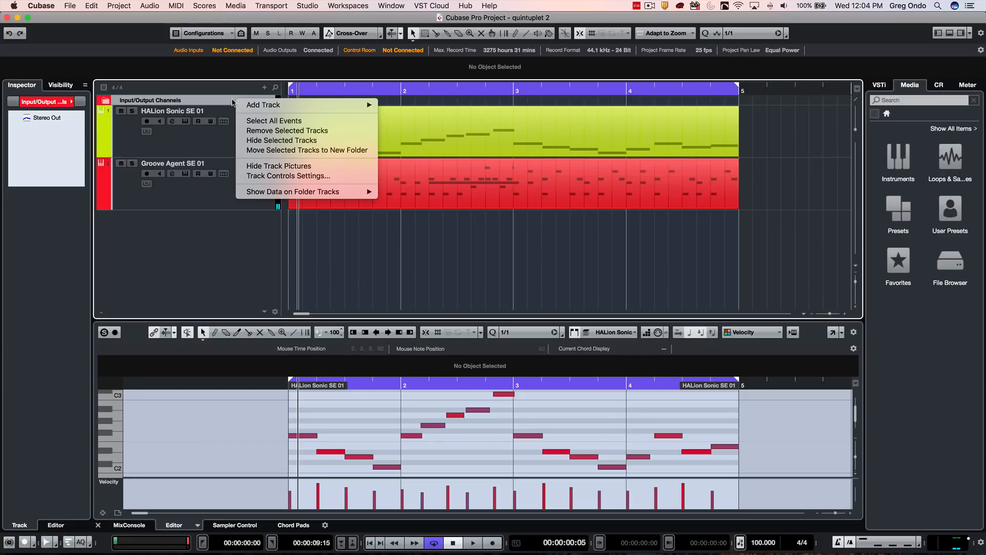
{"action": "mouse_move", "coordinate": [314, 106]}
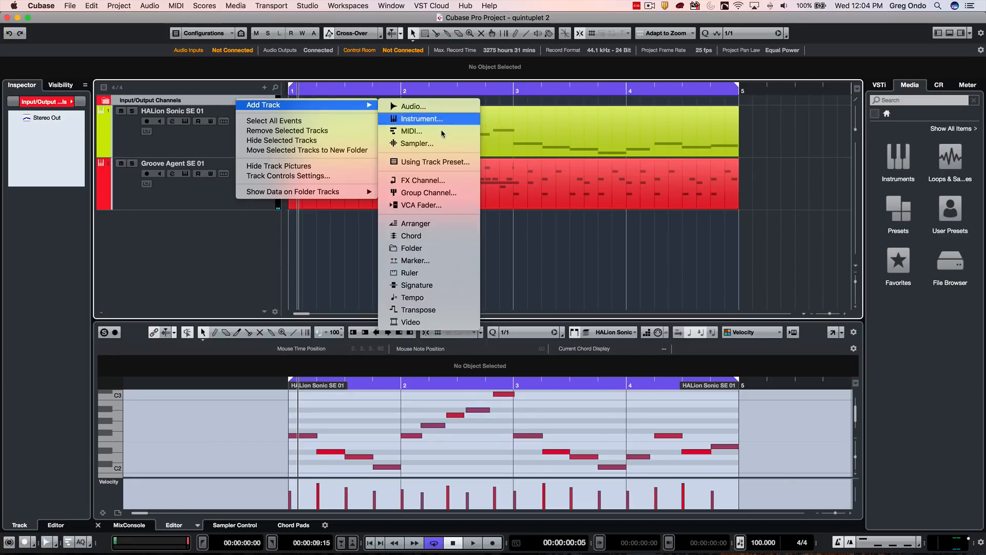
{"action": "left_click", "coordinate": [437, 286]}
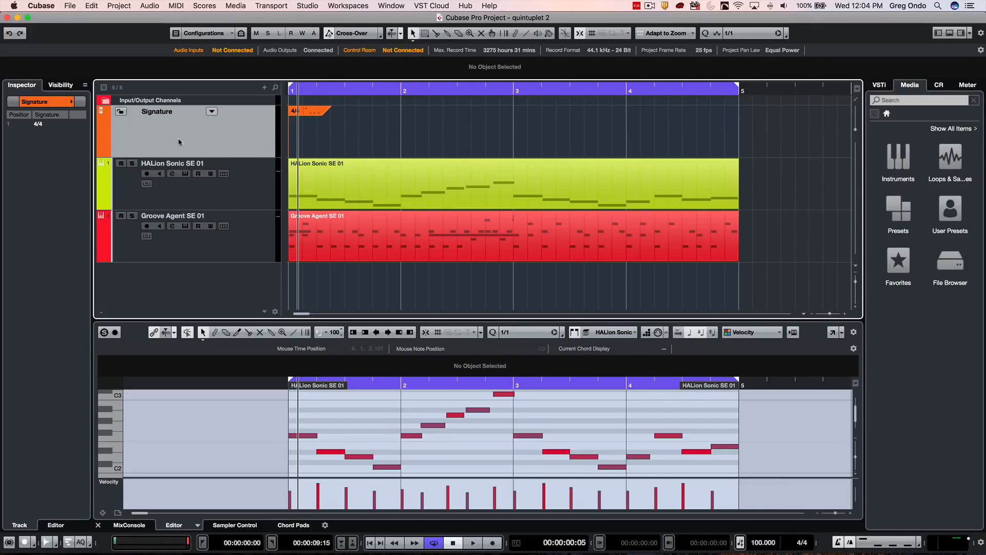
{"action": "left_click", "coordinate": [311, 114]}
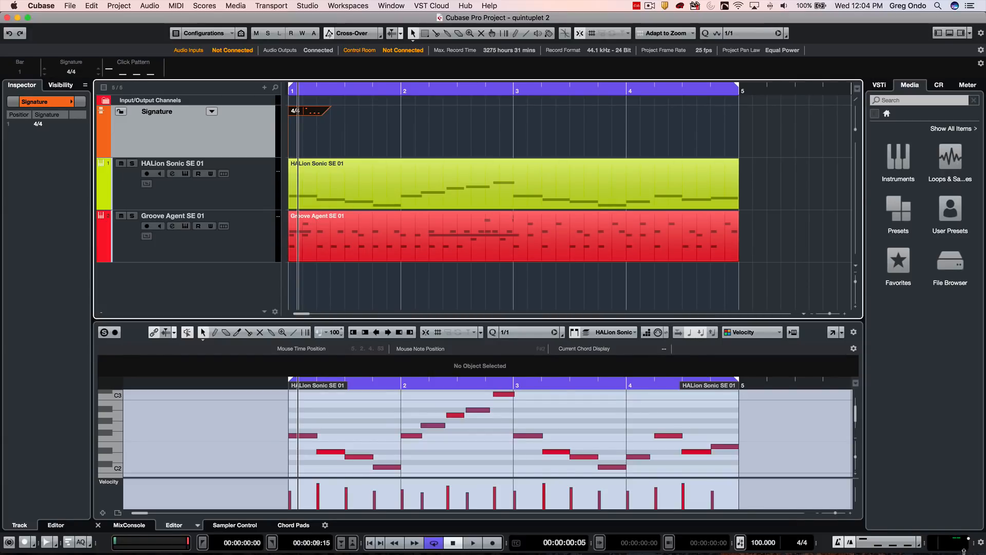
{"action": "mouse_move", "coordinate": [924, 547]}
{"action": "left_mouse_down"}
{"action": "mouse_move", "coordinate": [893, 547]}
{"action": "mouse_move", "coordinate": [936, 543]}
{"action": "mouse_move", "coordinate": [889, 544]}
{"action": "mouse_move", "coordinate": [937, 543]}
{"action": "left_mouse_up"}
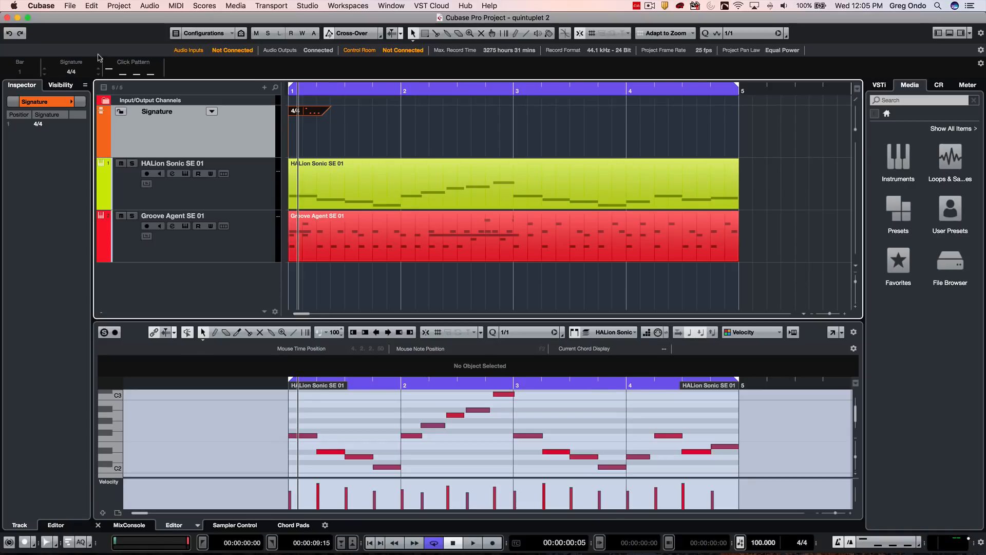
- Draw 4/4 signature events at bars 3 and 2 on the Signature track, and return to the Object Selection tool
{"action": "right_click", "coordinate": [475, 107]}
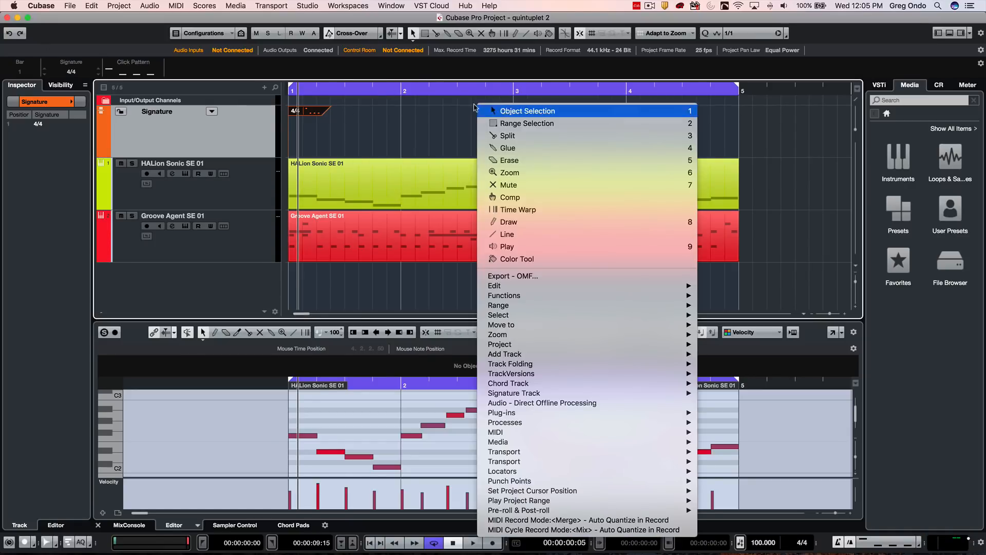
{"action": "left_click", "coordinate": [508, 226]}
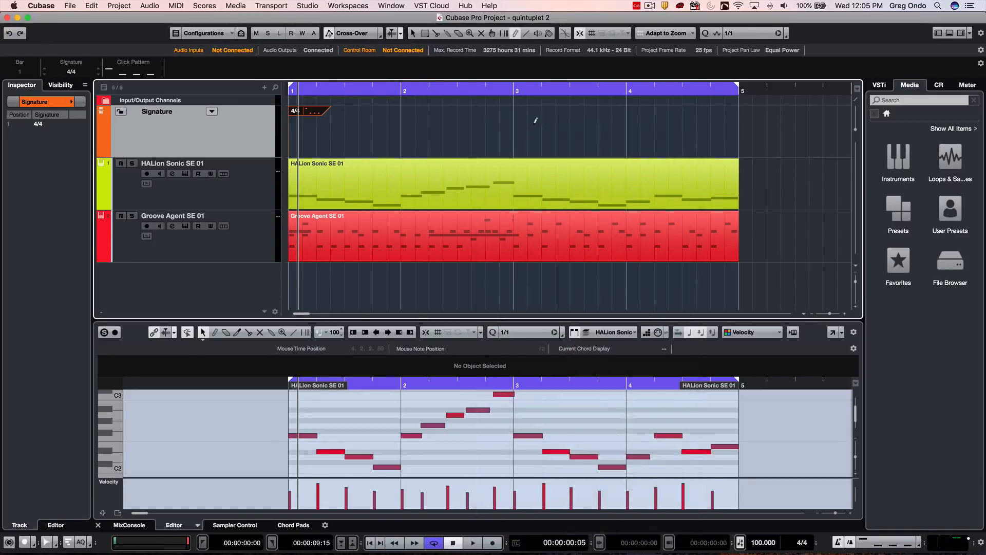
{"action": "left_click", "coordinate": [520, 112]}
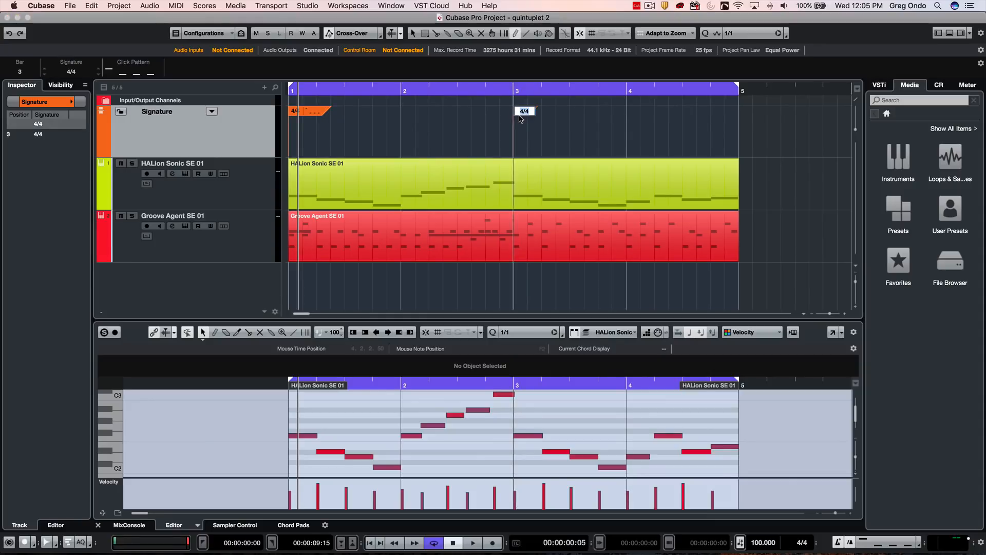
{"action": "right_click", "coordinate": [406, 114]}
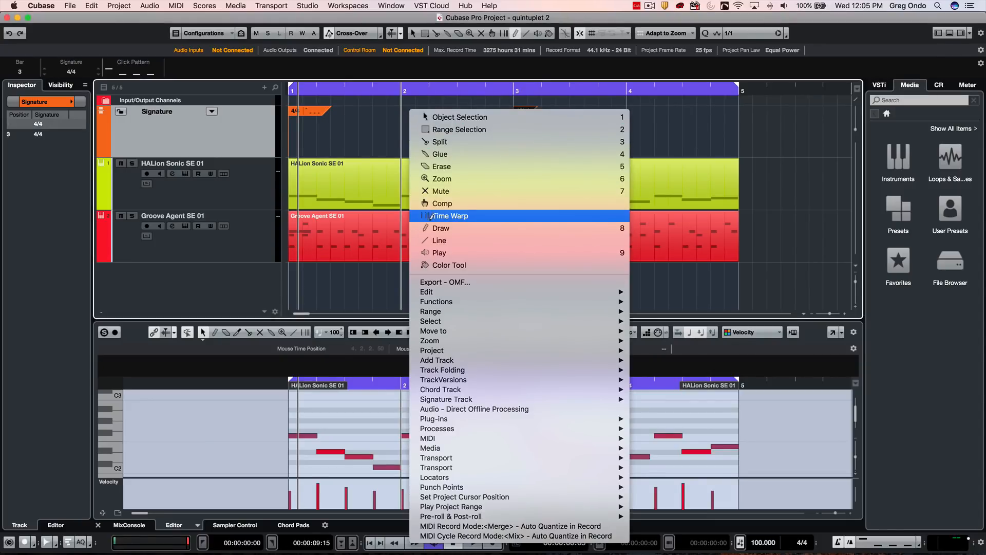
{"action": "left_click", "coordinate": [400, 136]}
{"action": "left_click", "coordinate": [405, 111]}
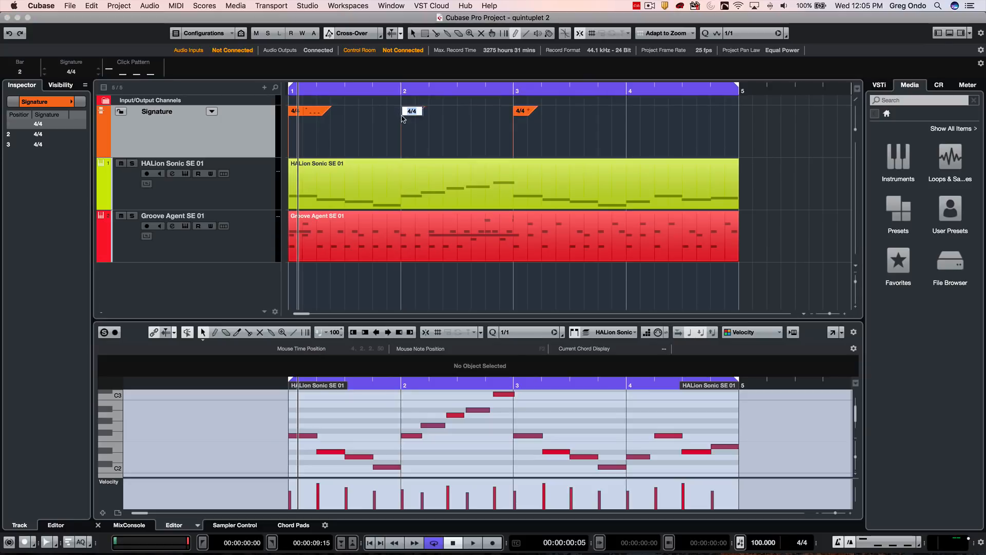
{"action": "right_click", "coordinate": [405, 122]}
{"action": "left_click", "coordinate": [419, 126]}
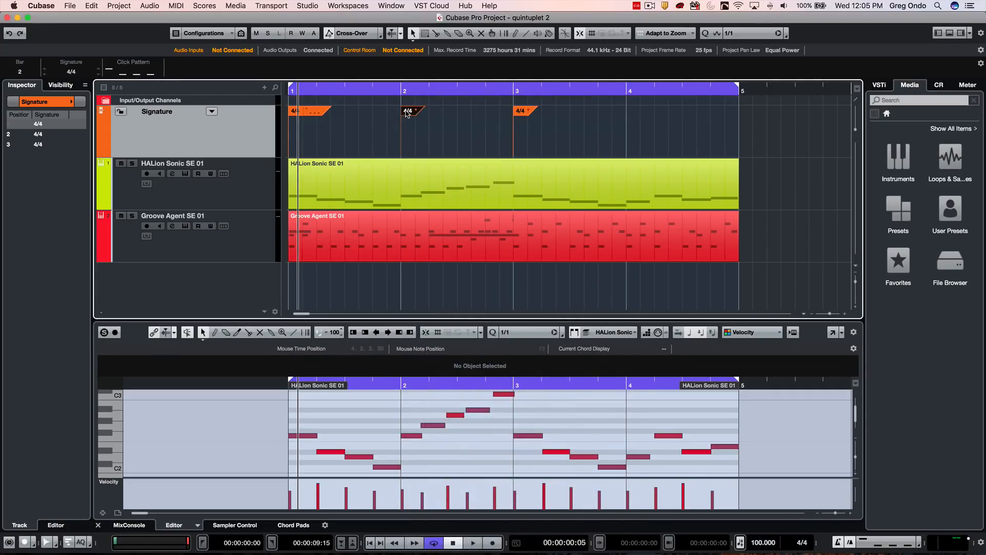
- Set the click pattern of the bar 2 signature event to 5 clicks
{"action": "left_click", "coordinate": [140, 74]}
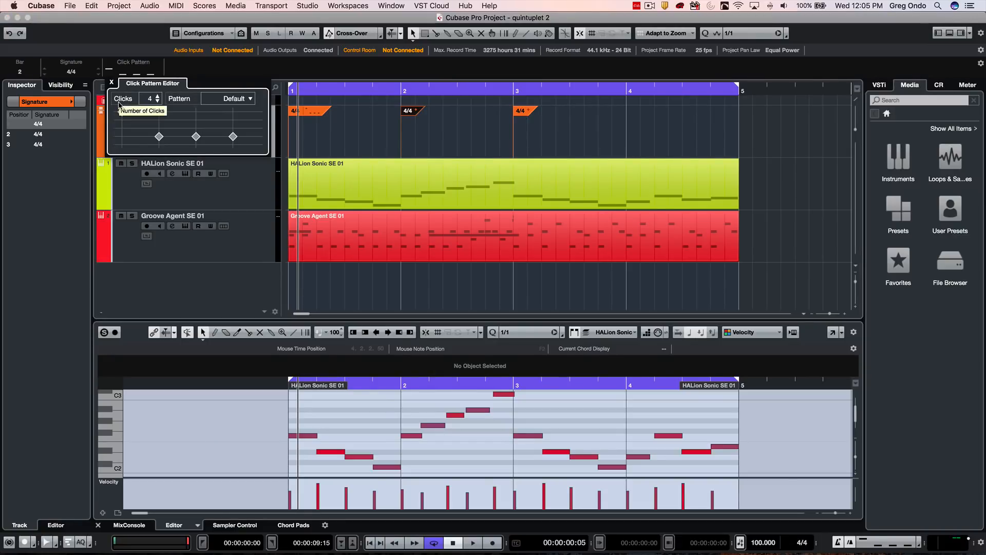
{"action": "left_click", "coordinate": [157, 97]}
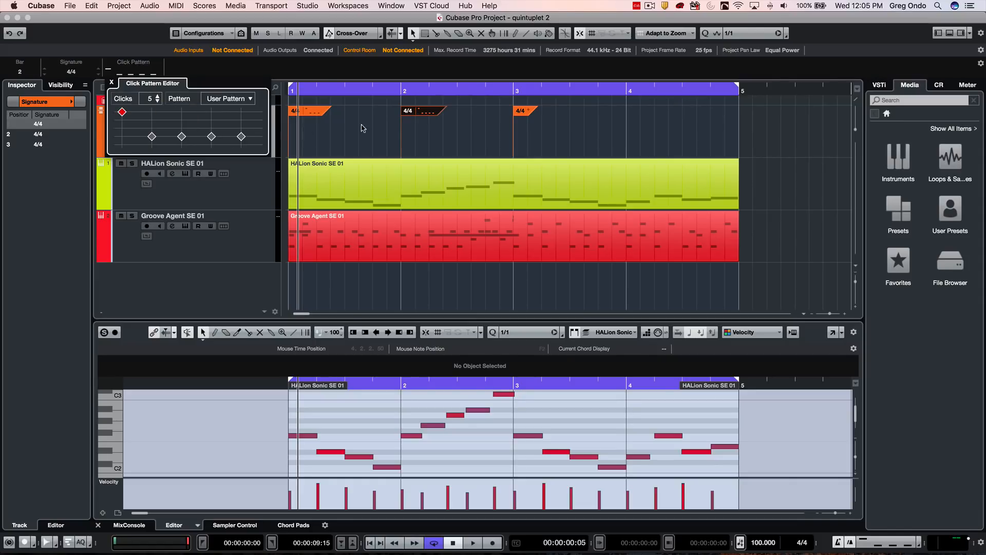
{"action": "left_click", "coordinate": [389, 142]}
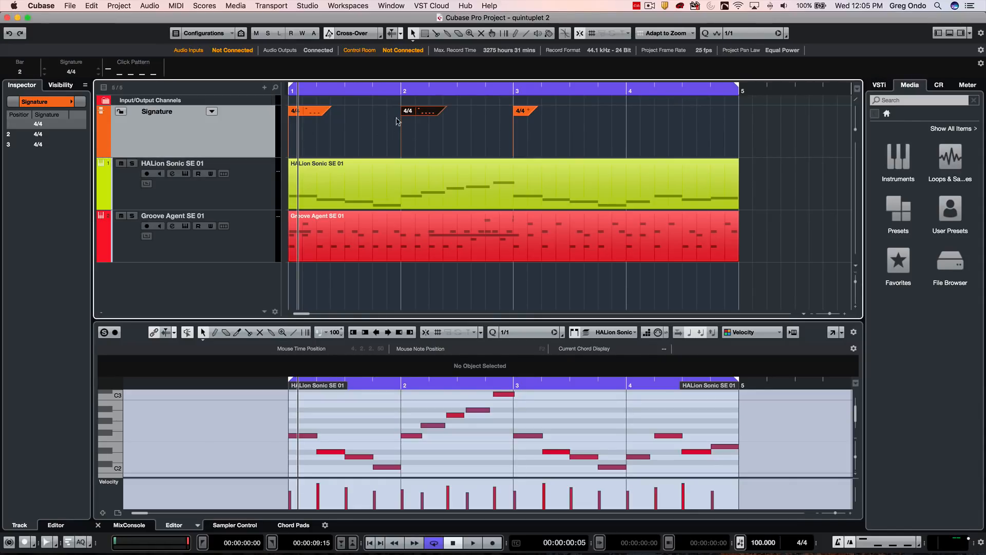
- Select the range from bar 2 to bar 3 on the Signature track and set the locators to it
{"action": "right_click", "coordinate": [371, 136]}
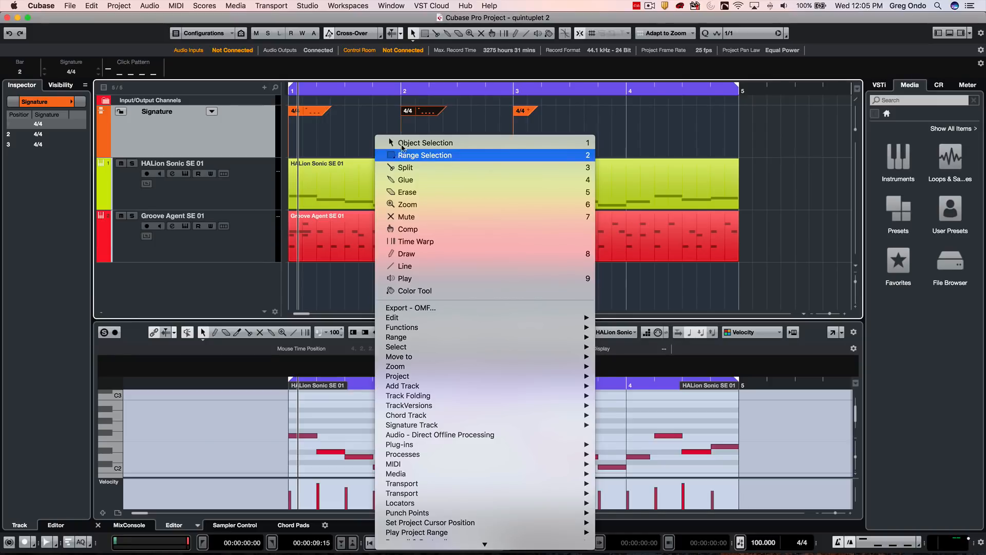
{"action": "left_click", "coordinate": [396, 154]}
{"action": "left_click", "coordinate": [387, 139]}
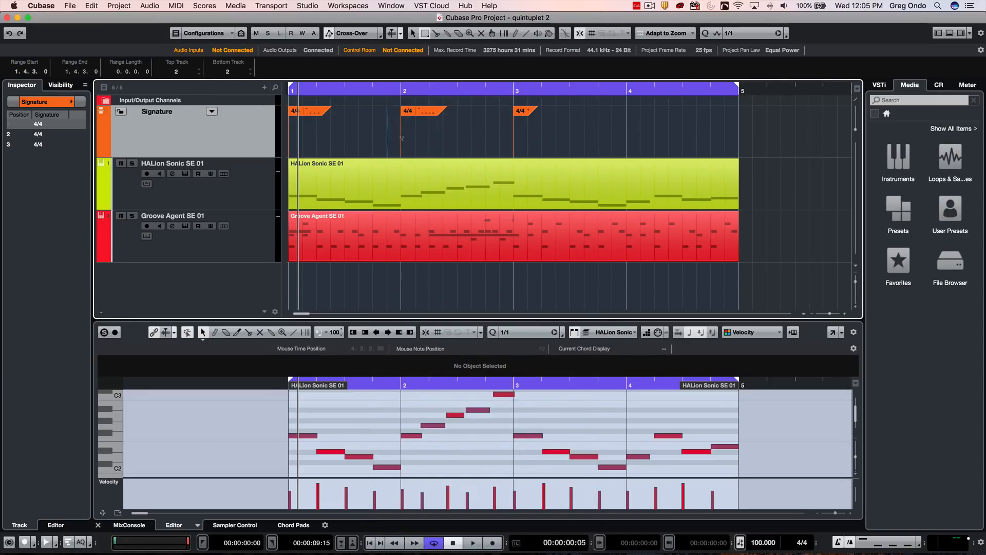
{"action": "left_click_drag", "start_coordinate": [403, 138], "coordinate": [510, 139]}
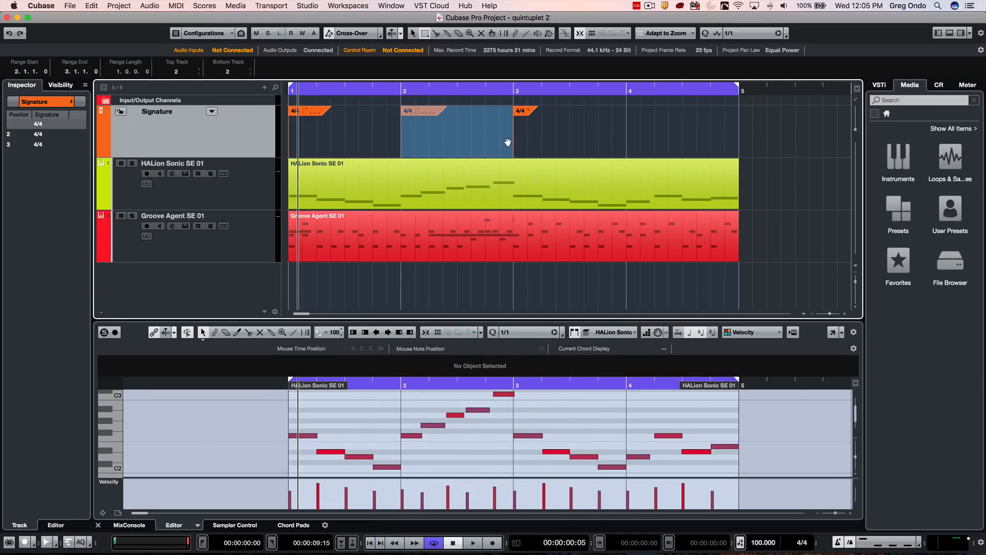
{"action": "key", "text": "p"}
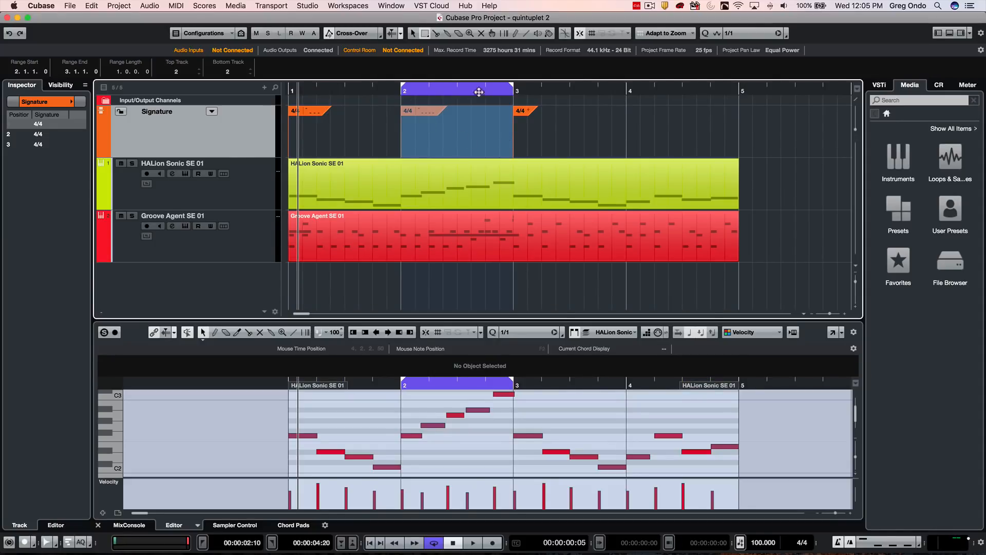
- Render the signature click pattern as MIDI between the locators and set the resulting track's output to Not Connected
{"action": "left_click", "coordinate": [211, 111]}
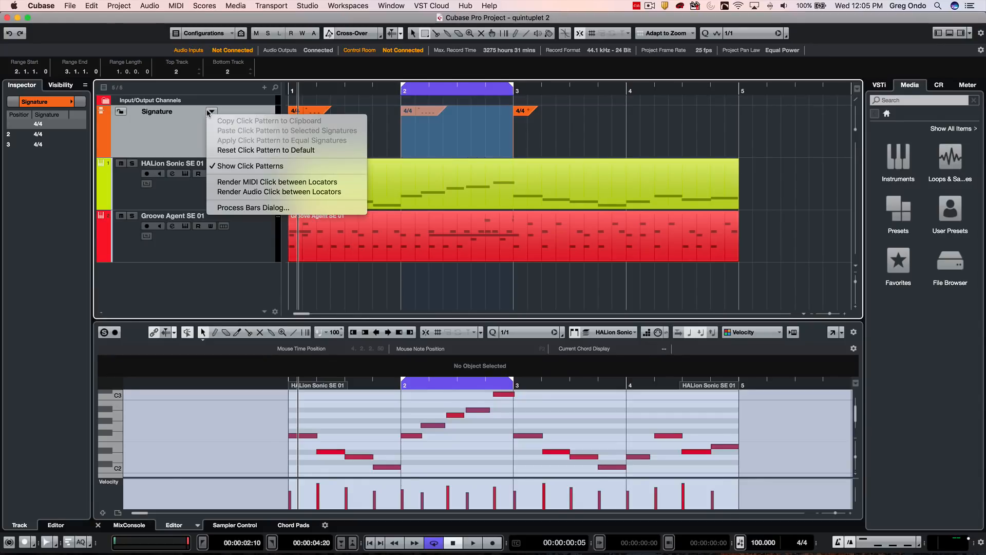
{"action": "left_click", "coordinate": [222, 182]}
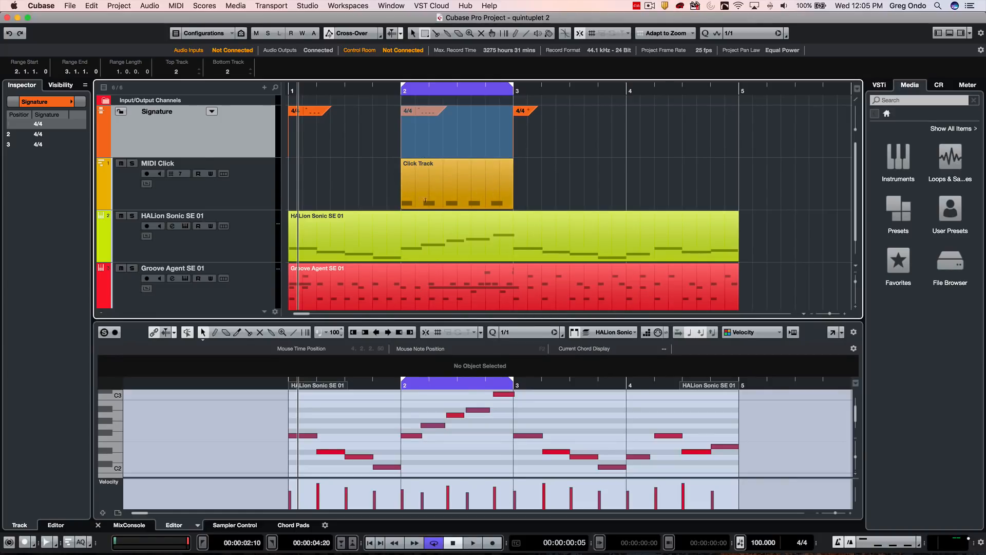
{"action": "left_click", "coordinate": [248, 200]}
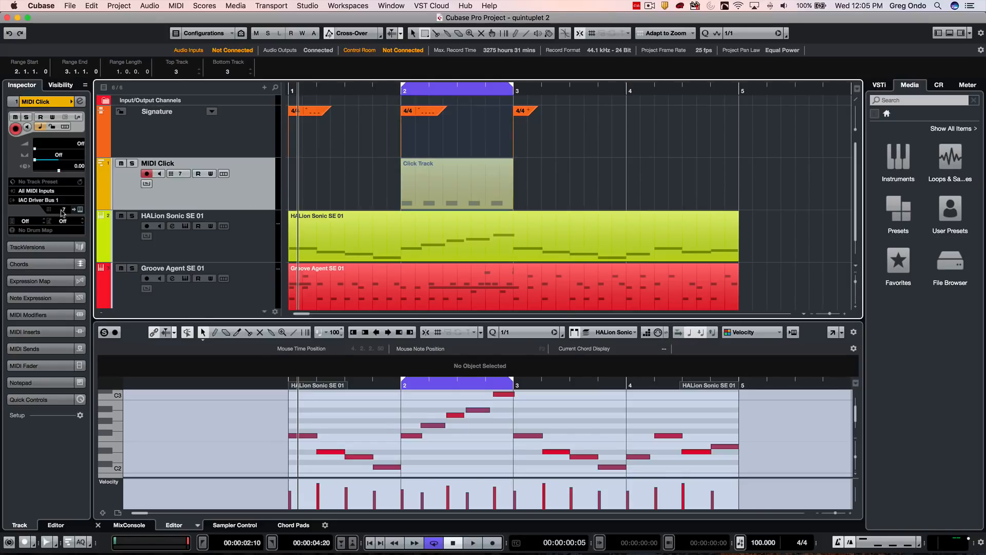
{"action": "left_click", "coordinate": [37, 200]}
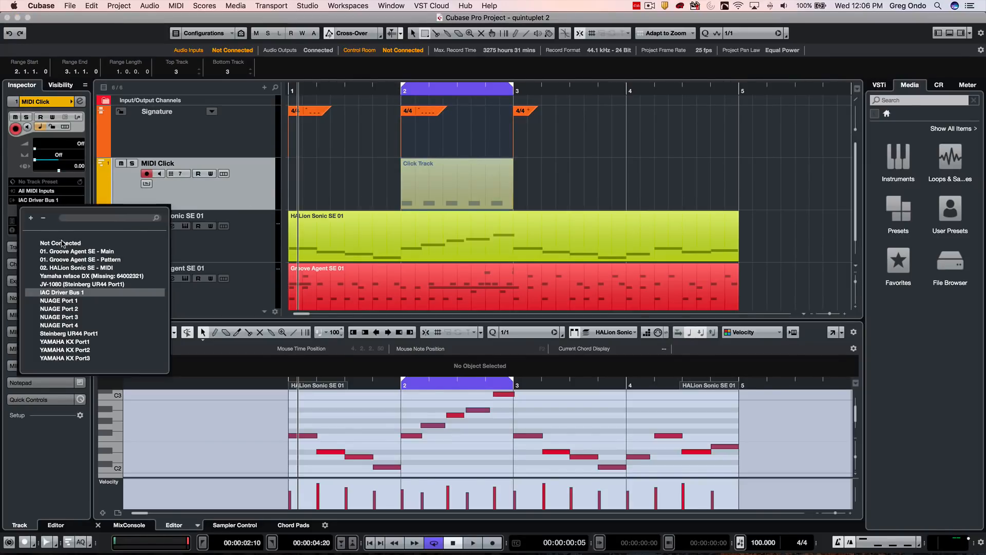
{"action": "left_click", "coordinate": [61, 243]}
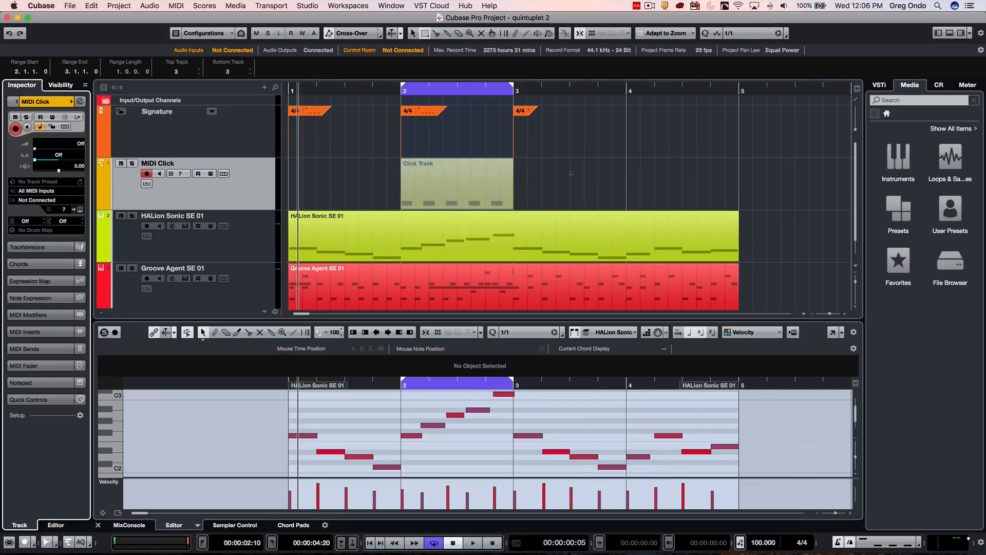
- Select the HALion Sonic SE 01 part with the Object Selection tool and set the locators to its full length
{"action": "right_click", "coordinate": [572, 173]}
{"action": "left_click", "coordinate": [522, 220]}
{"action": "left_click", "coordinate": [523, 231]}
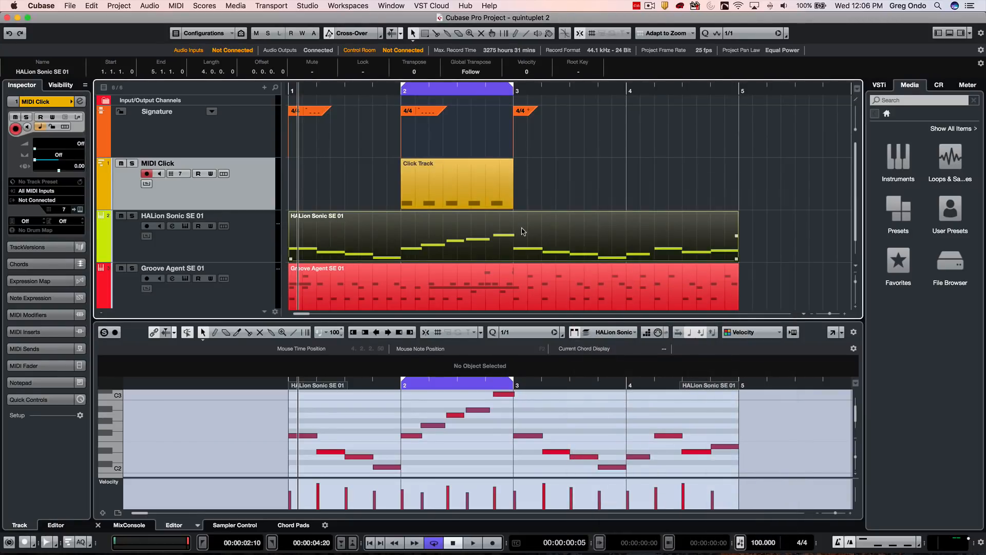
{"action": "key", "text": "p"}
{"action": "left_click", "coordinate": [452, 202]}
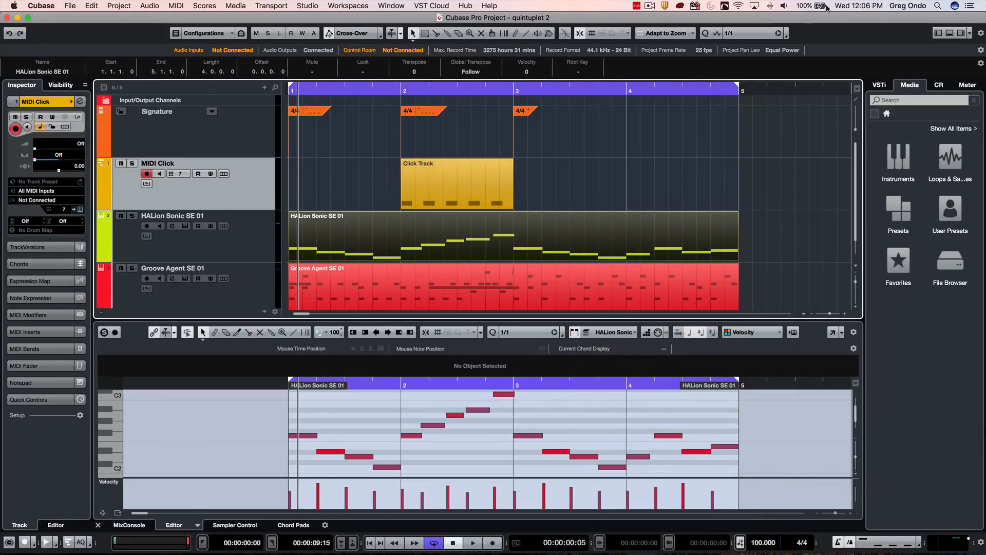
- Look through the available quantize presets and open the Quantize Panel
{"action": "left_click", "coordinate": [744, 34]}
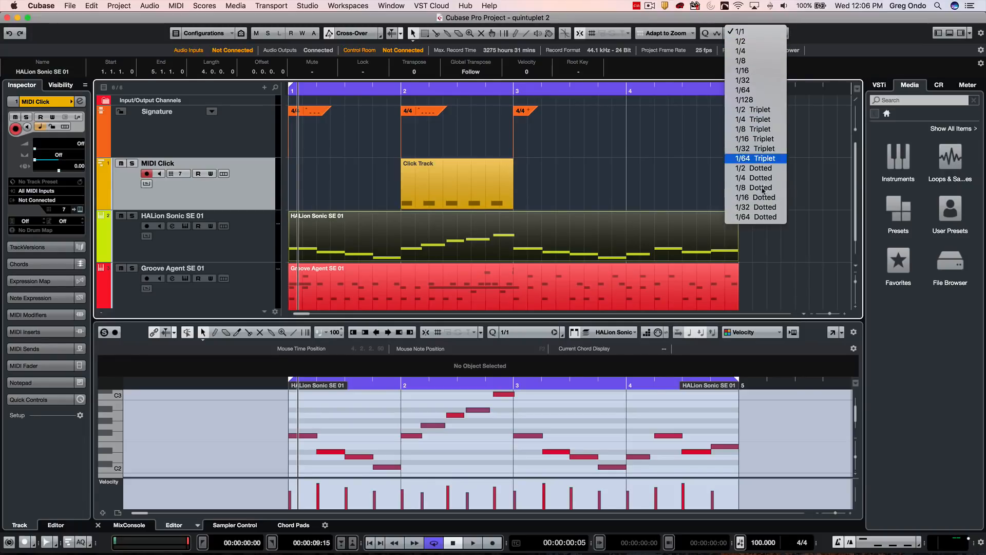
{"action": "left_click", "coordinate": [694, 116]}
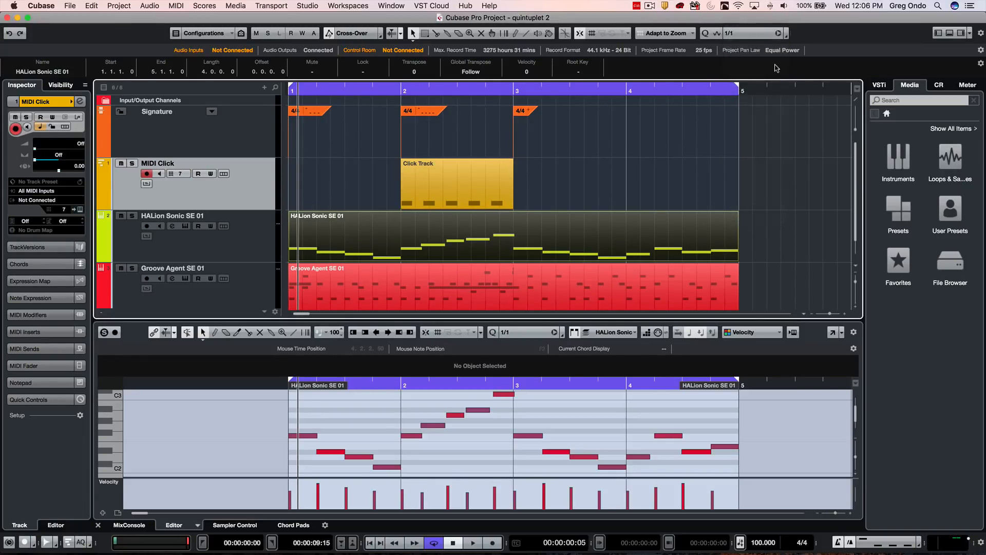
{"action": "left_click", "coordinate": [783, 33]}
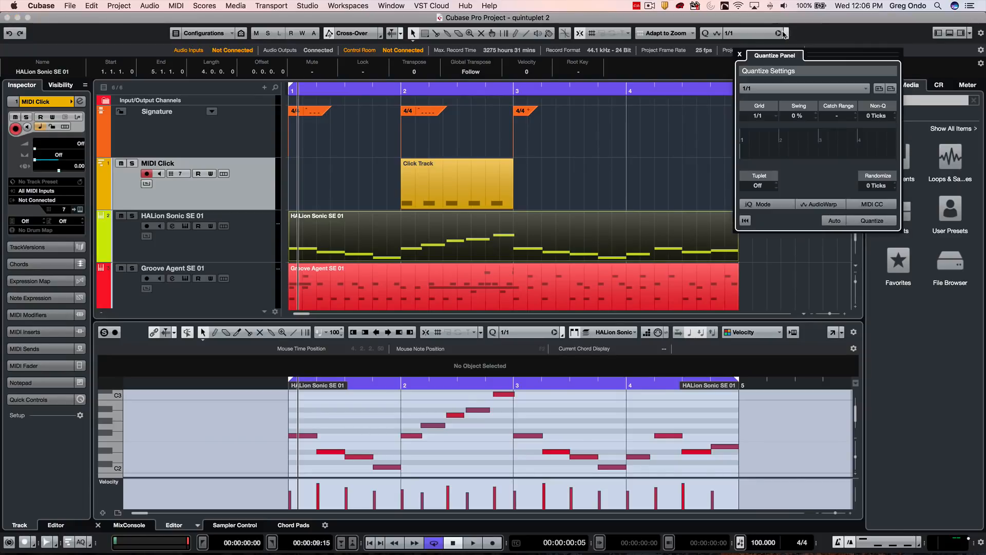
- Select the click part at bar 2 and rename the MIDI Click track and its part to "quintuplet"
{"action": "left_click", "coordinate": [450, 187]}
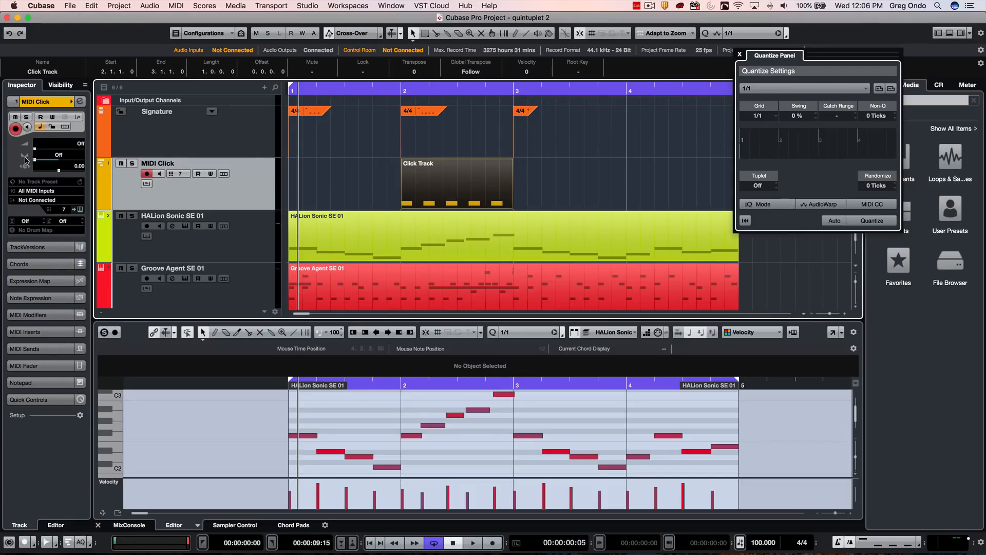
{"action": "double_click", "coordinate": [180, 162]}
{"action": "type", "text": "c"}
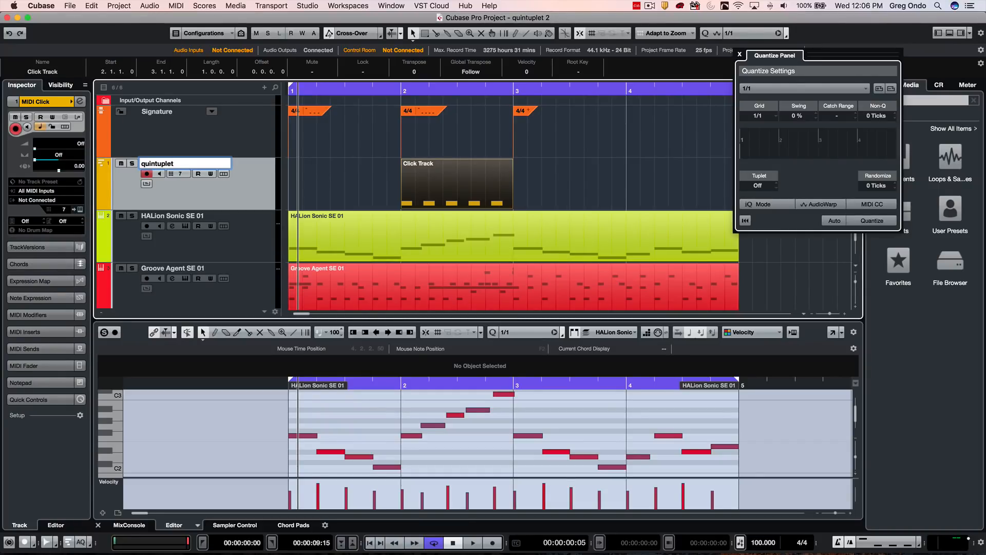
{"action": "key", "text": "Return"}
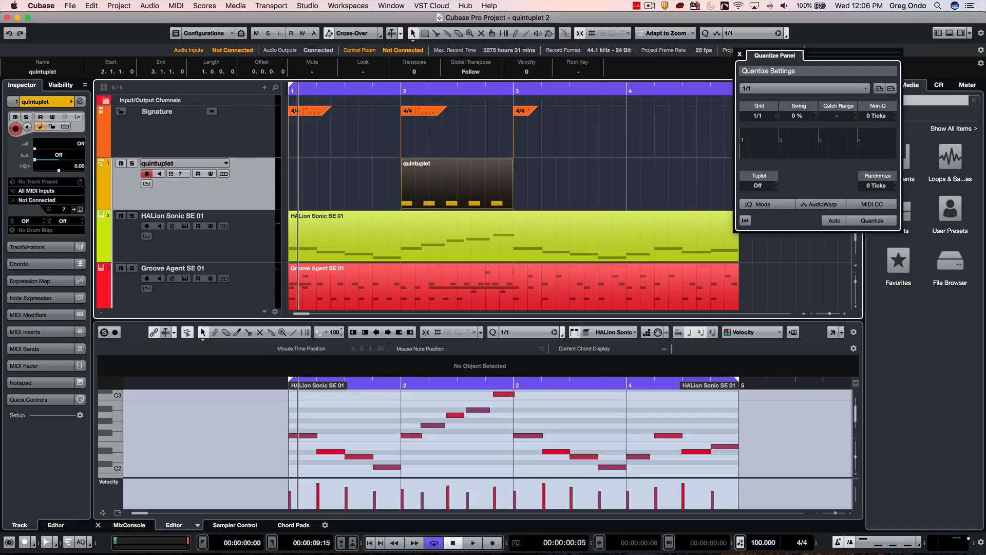
- Create a groove quantize preset from the quintuplet part in the Quantize Panel and set its Max. Move to 4/4
{"action": "left_click_drag", "start_coordinate": [438, 188], "coordinate": [766, 145]}
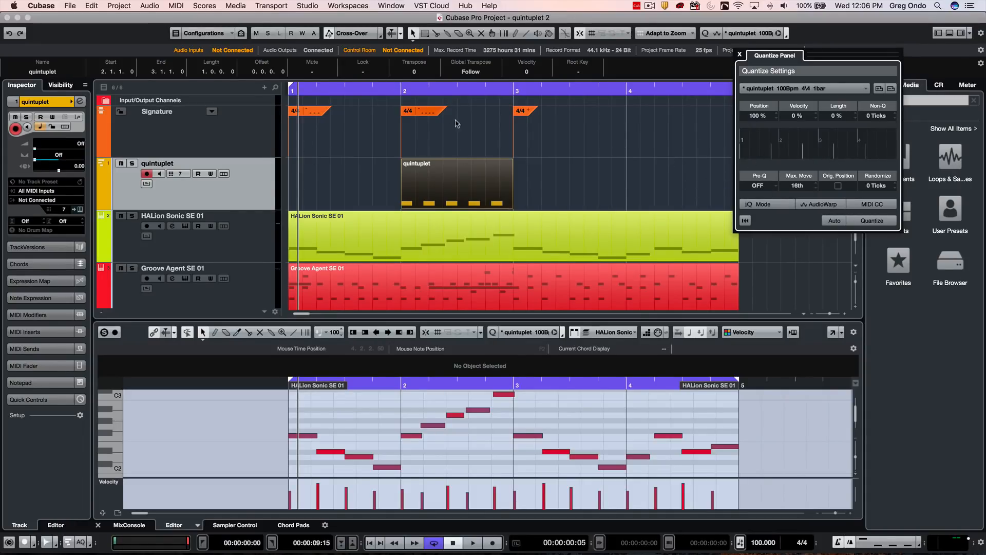
{"action": "left_click_drag", "start_coordinate": [807, 184], "coordinate": [805, 158]}
- Listen to the HALion Sonic SE 01 fill, select its five notes in bar 2 and quantize them to the quintuplet groove
{"action": "left_click", "coordinate": [399, 419]}
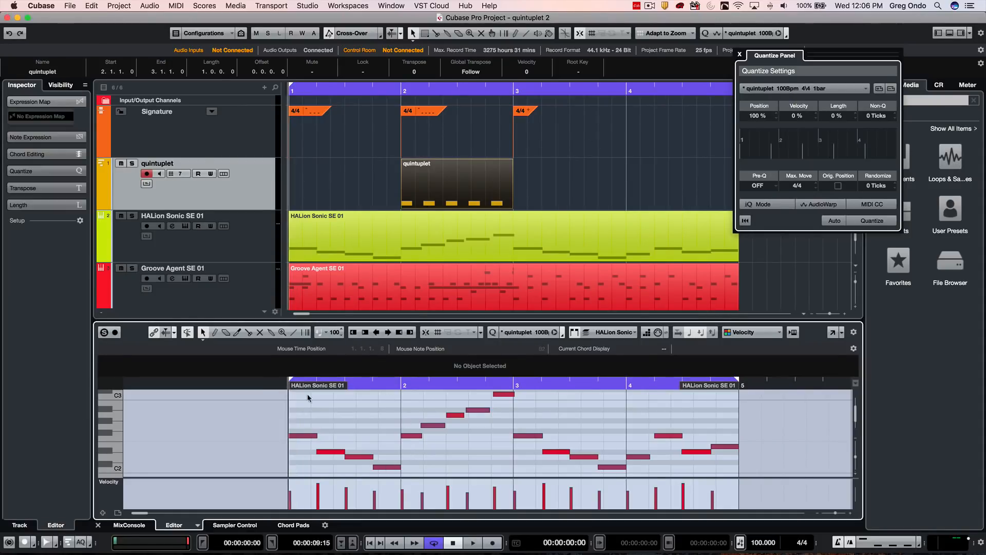
{"action": "key", "text": "space"}
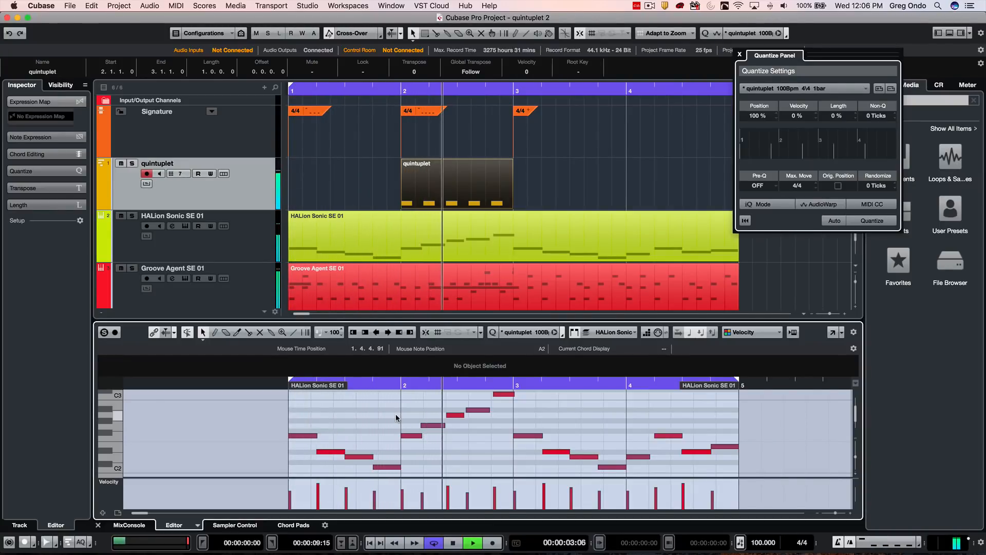
{"action": "key", "text": "space"}
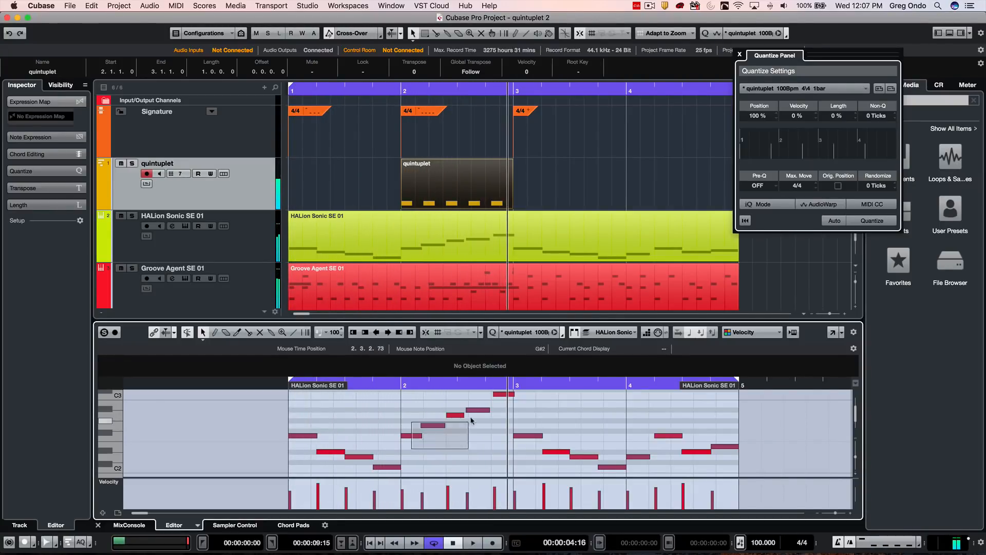
{"action": "left_click_drag", "start_coordinate": [408, 447], "coordinate": [501, 394]}
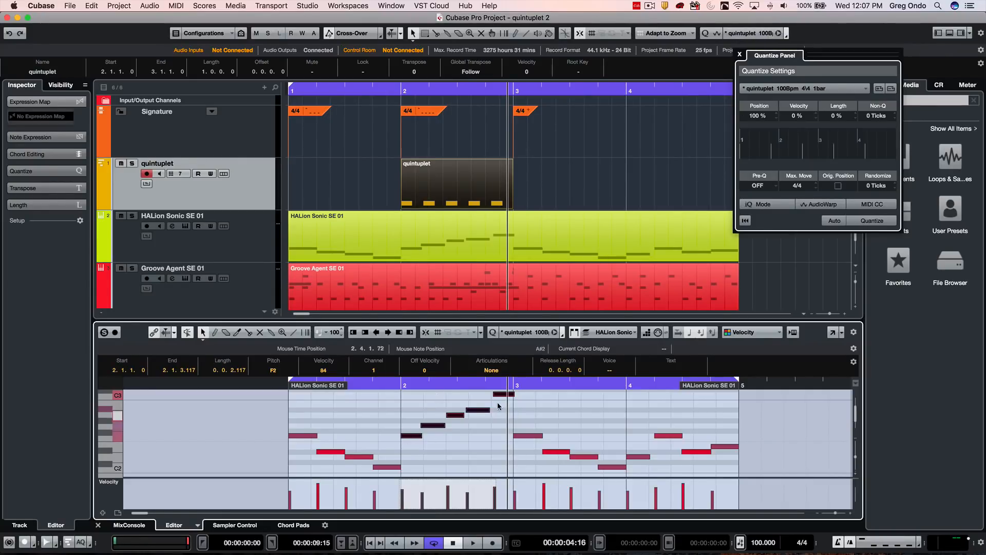
{"action": "key", "text": "q"}
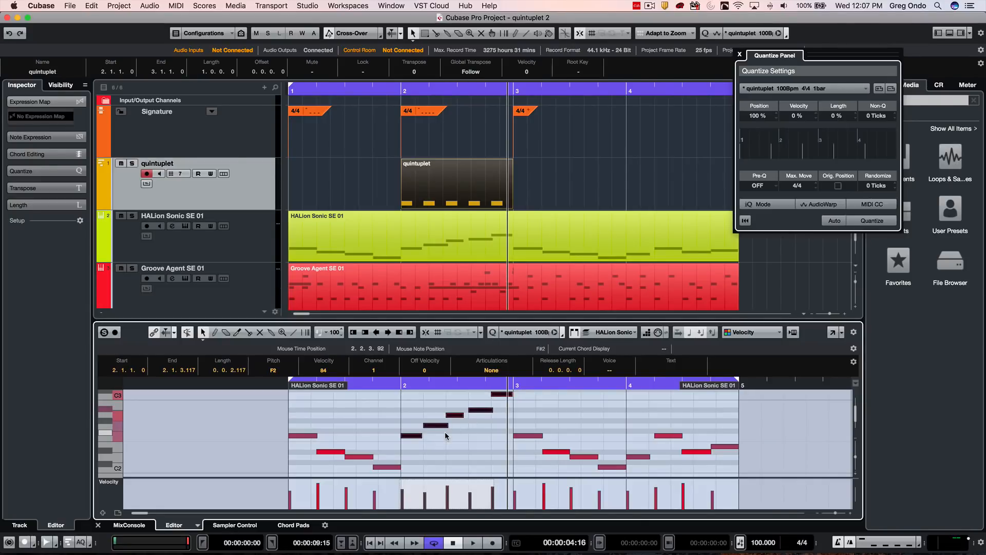
- Play the project from bar 2 to hear the quantized HALion Sonic fill
{"action": "left_click", "coordinate": [394, 90]}
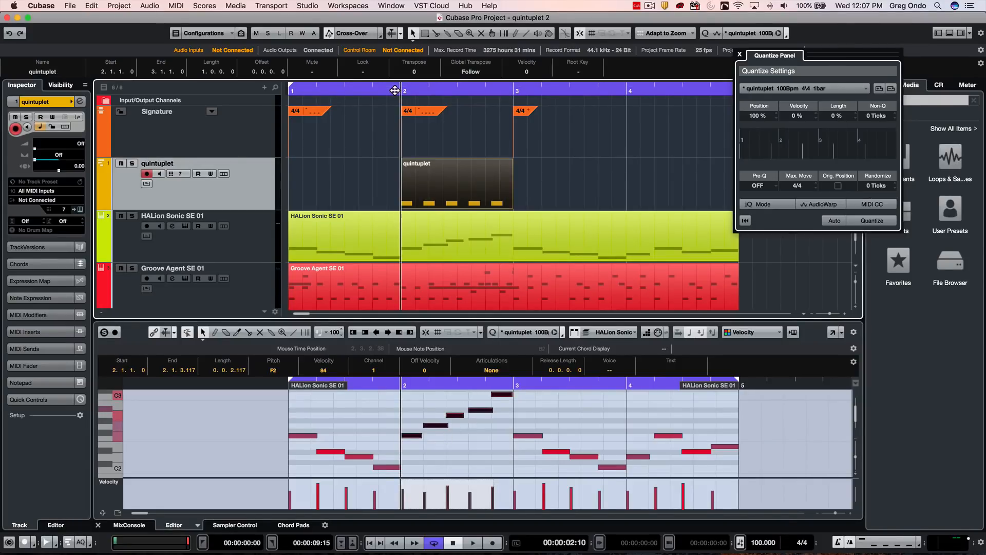
{"action": "key", "text": "space"}
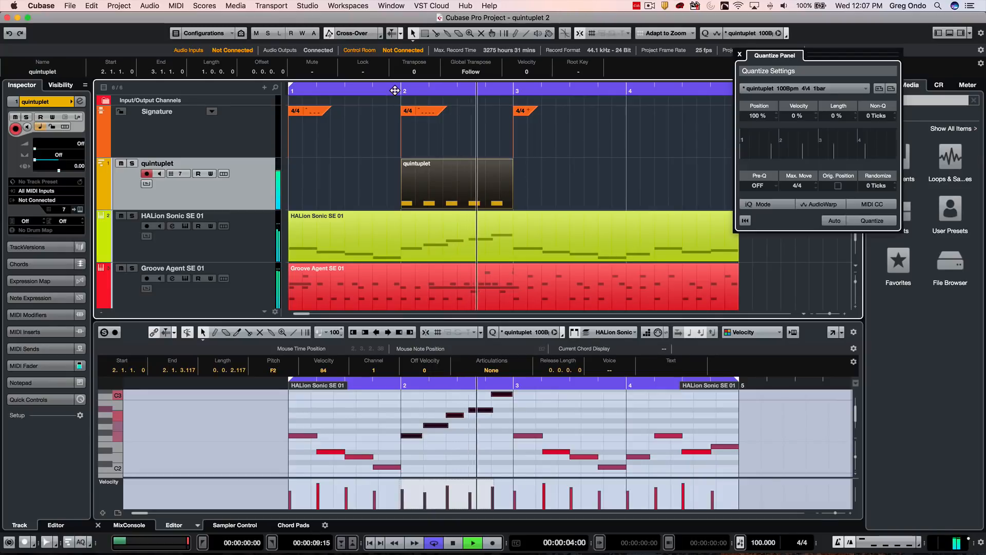
{"action": "key", "text": "space"}
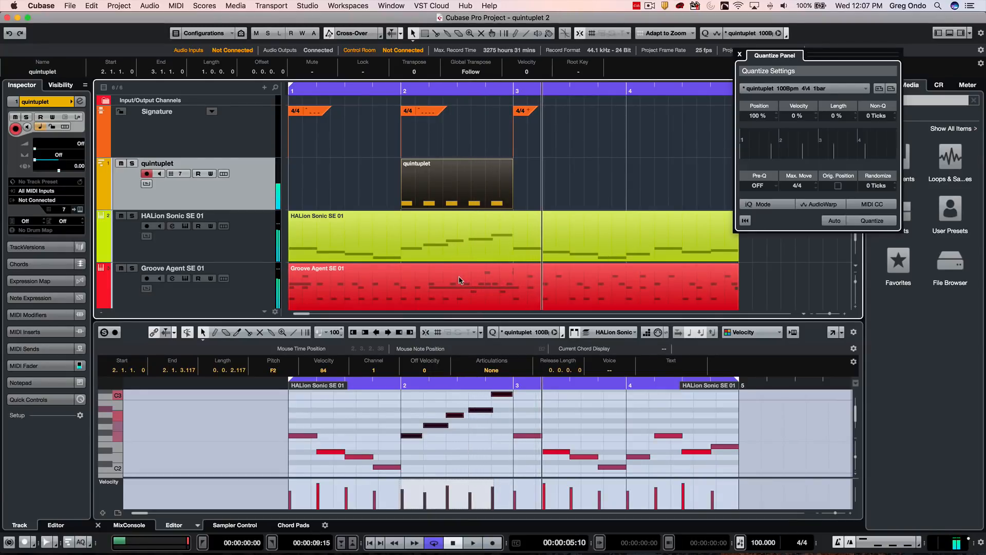
- Open the Groove Agent SE 01 part in the Drum Editor
{"action": "left_click", "coordinate": [459, 280]}
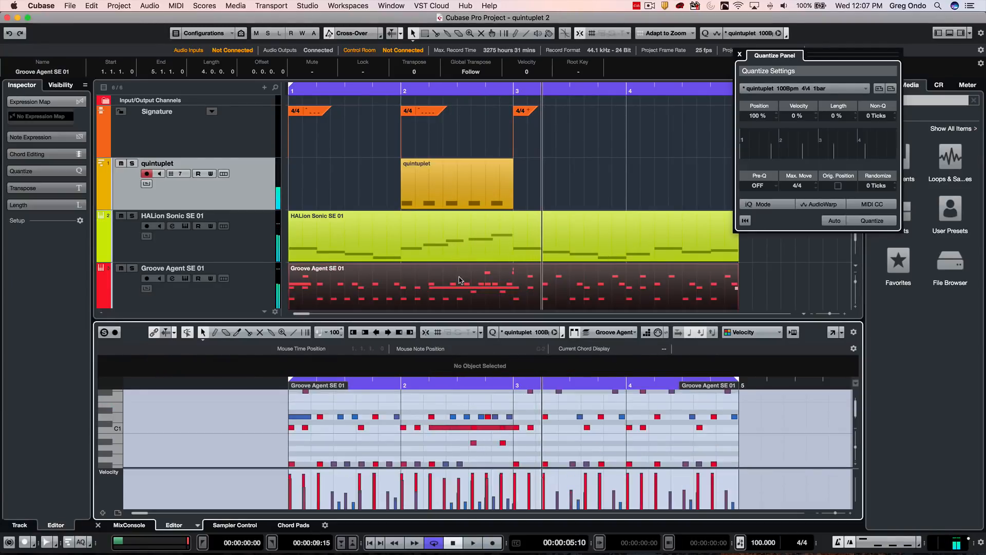
{"action": "left_click", "coordinate": [198, 526]}
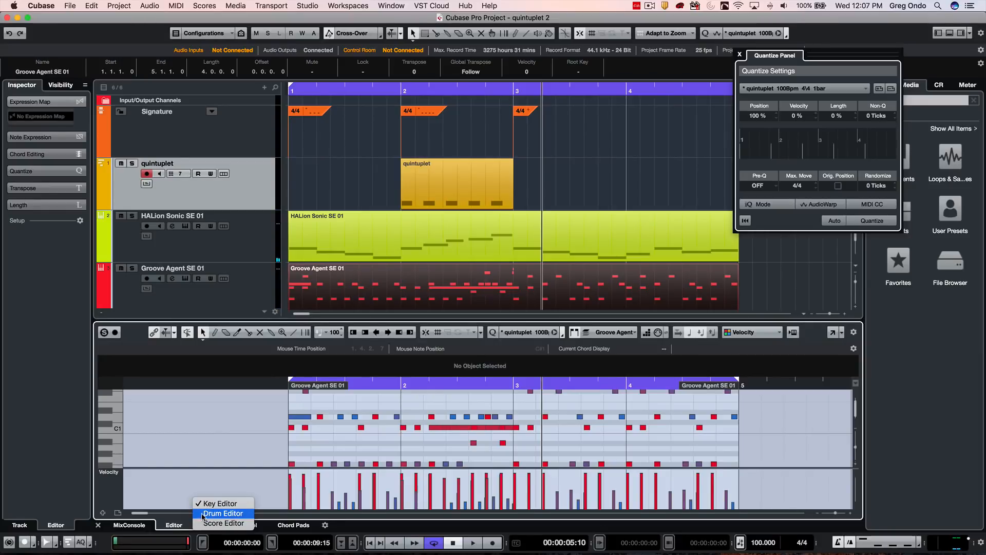
{"action": "left_click", "coordinate": [222, 513]}
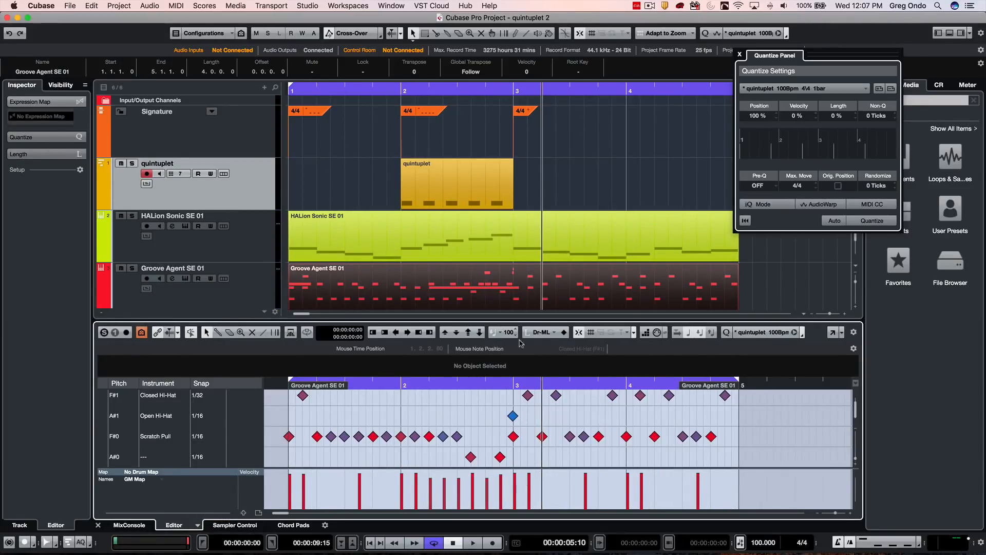
- Select the Bass Drum notes from bar 2 to just past bar 3 and quantize them to the quintuplet groove
{"action": "scroll", "coordinate": [477, 414], "scroll_direction": "up", "scroll_amount": 3}
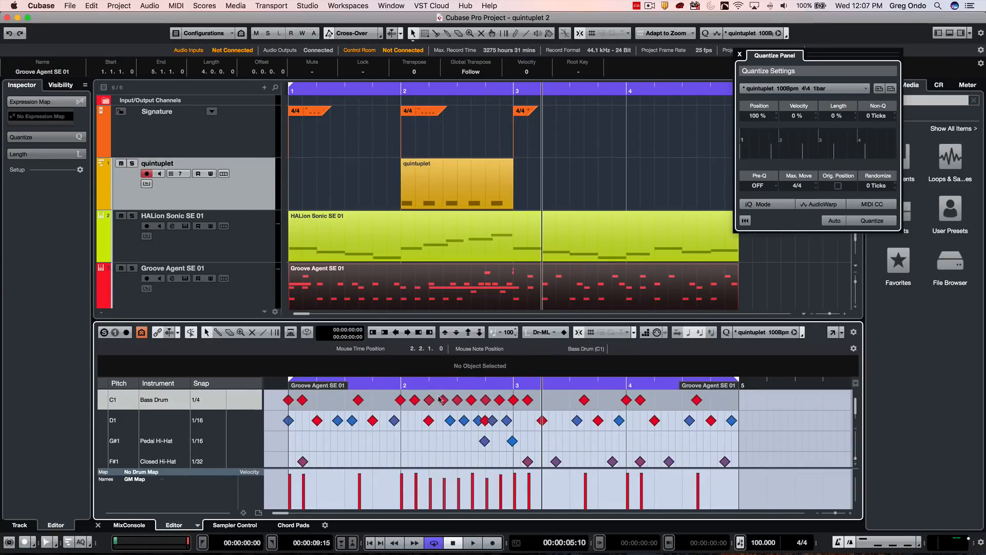
{"action": "left_click", "coordinate": [401, 399]}
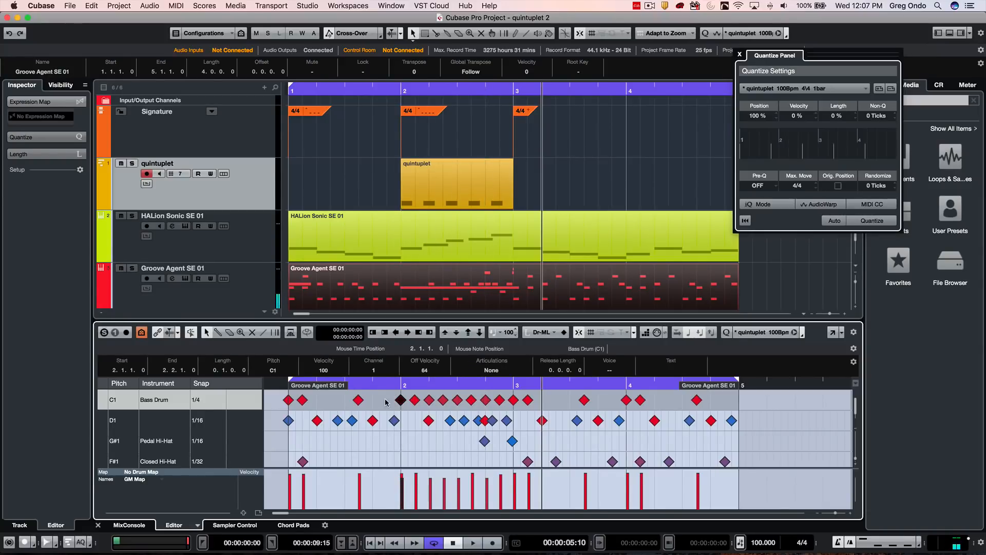
{"action": "left_click_drag", "start_coordinate": [380, 398], "coordinate": [545, 410]}
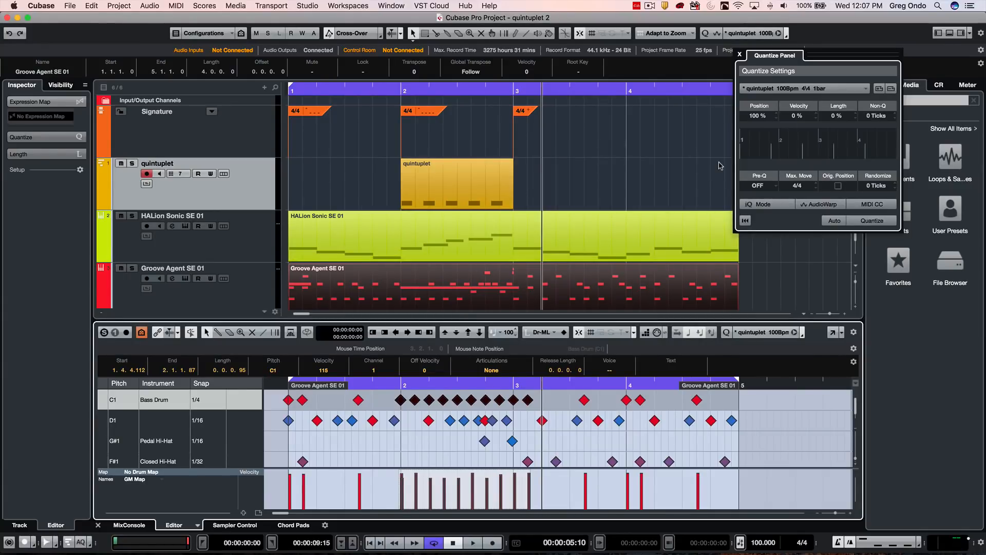
{"action": "key", "text": "q"}
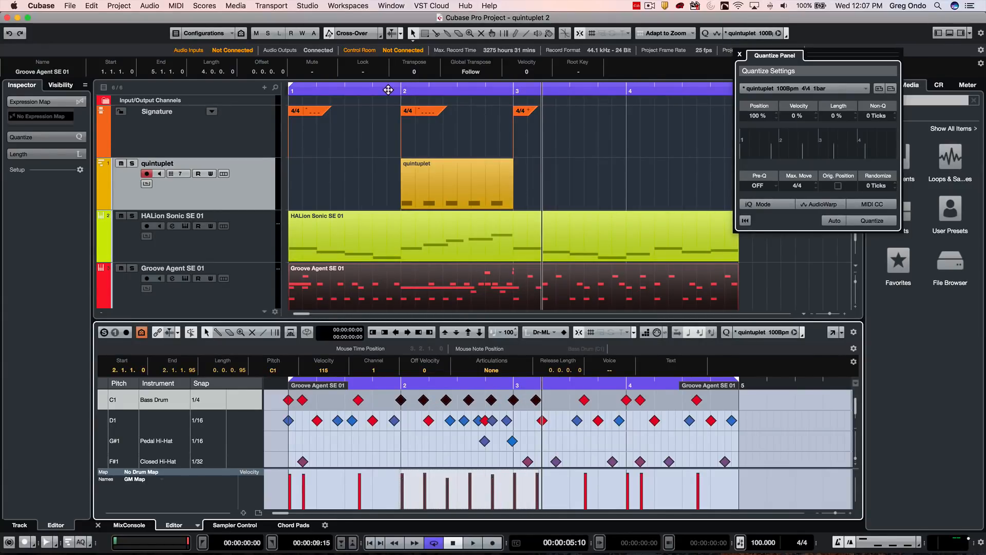
- Play back the project to hear the quantized bass drum notes with the HALion Sonic fill
{"action": "left_click_drag", "start_coordinate": [388, 89], "coordinate": [361, 93]}
{"action": "key", "text": "space"}
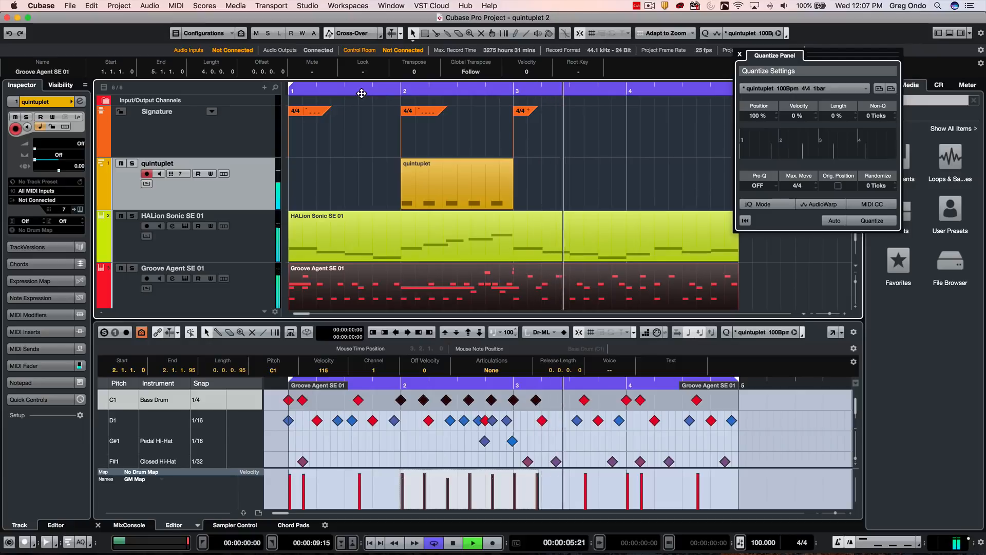
{"action": "key", "text": "space"}
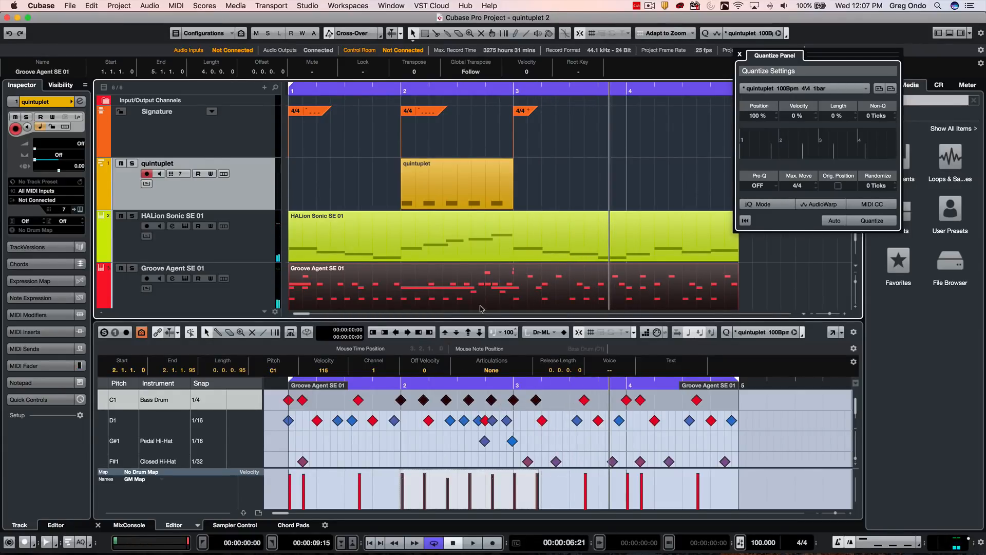
- Open the HALion Sonic SE 01 part in the Key Editor and try the Adapt to Zoom grid type at different zoom levels
{"action": "left_click", "coordinate": [464, 237]}
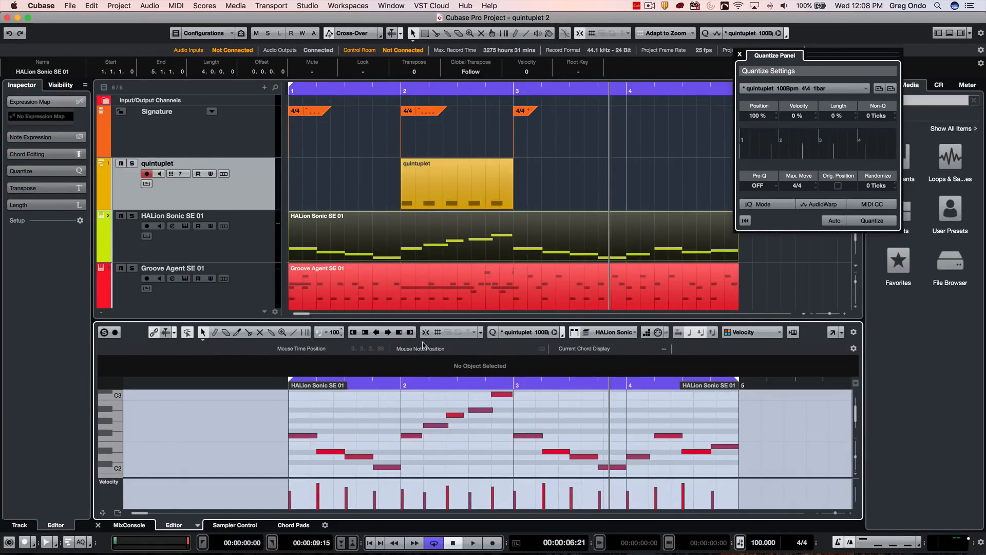
{"action": "left_click", "coordinate": [479, 333]}
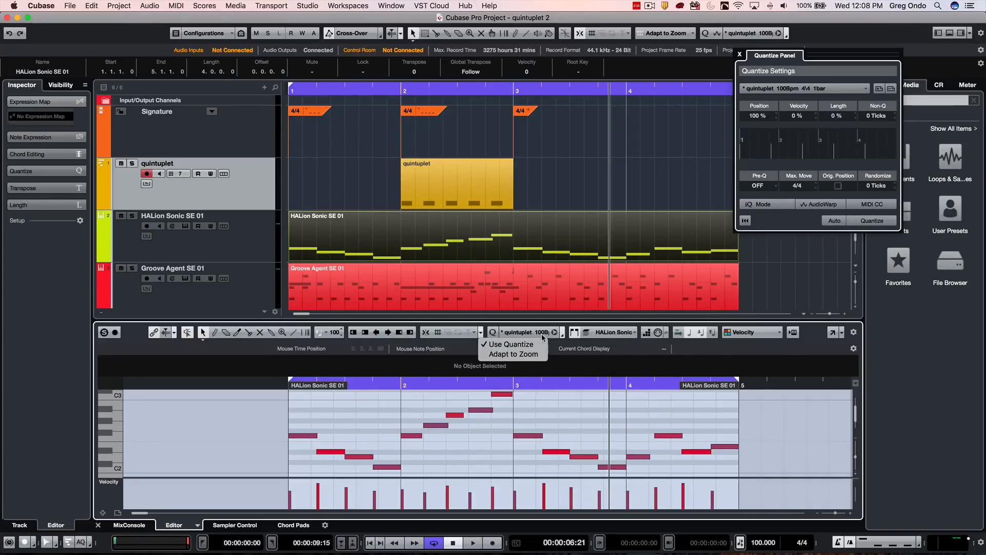
{"action": "left_click", "coordinate": [516, 356]}
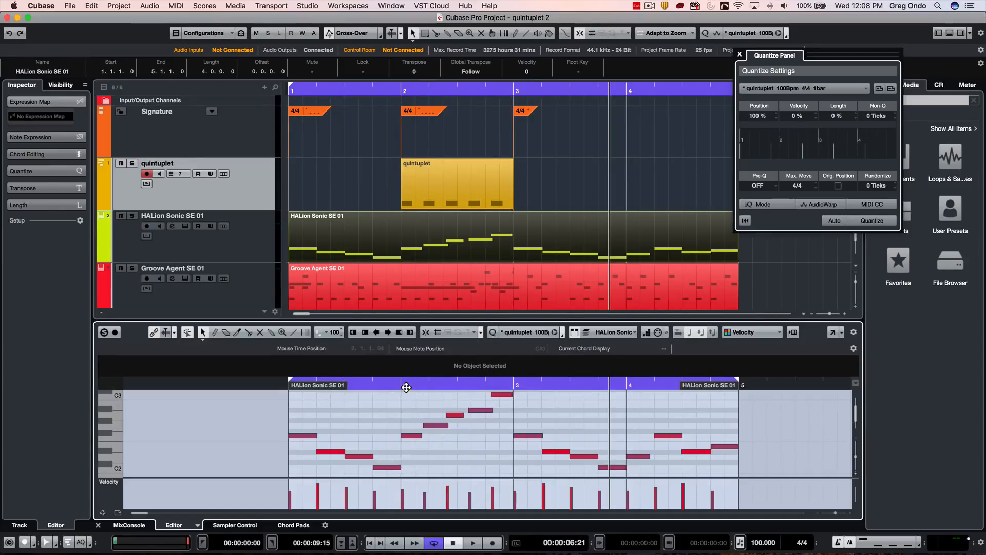
{"action": "left_click_drag", "start_coordinate": [407, 386], "coordinate": [407, 378]}
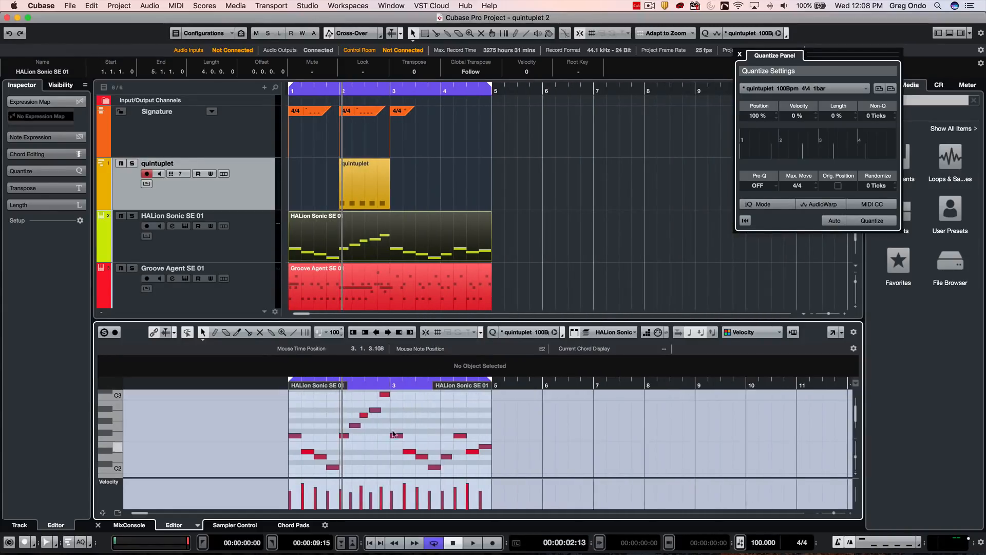
{"action": "left_click_drag", "start_coordinate": [364, 386], "coordinate": [510, 373]}
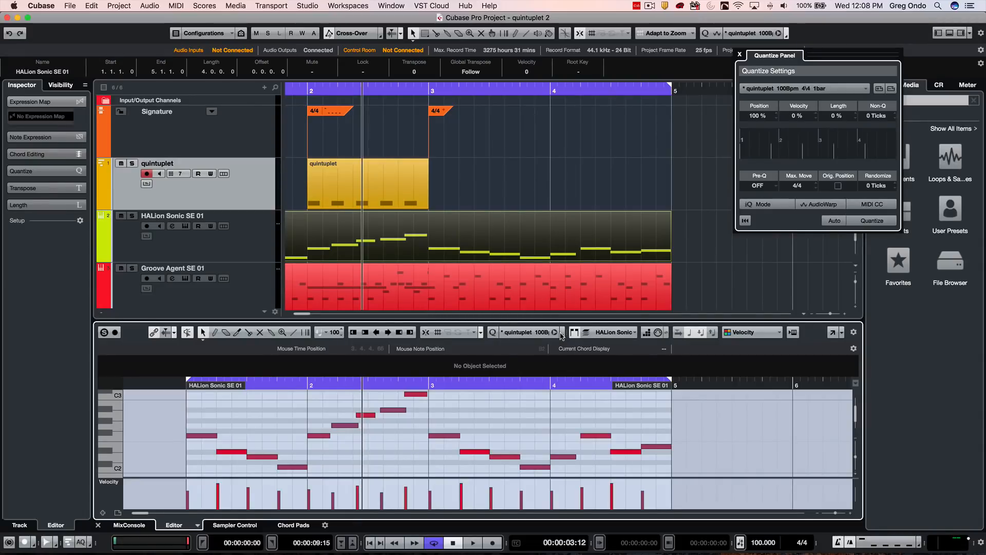
- Set the Key Editor's grid type to Use Quantize and view the fill in bar 2 against the grid
{"action": "left_click", "coordinate": [479, 333]}
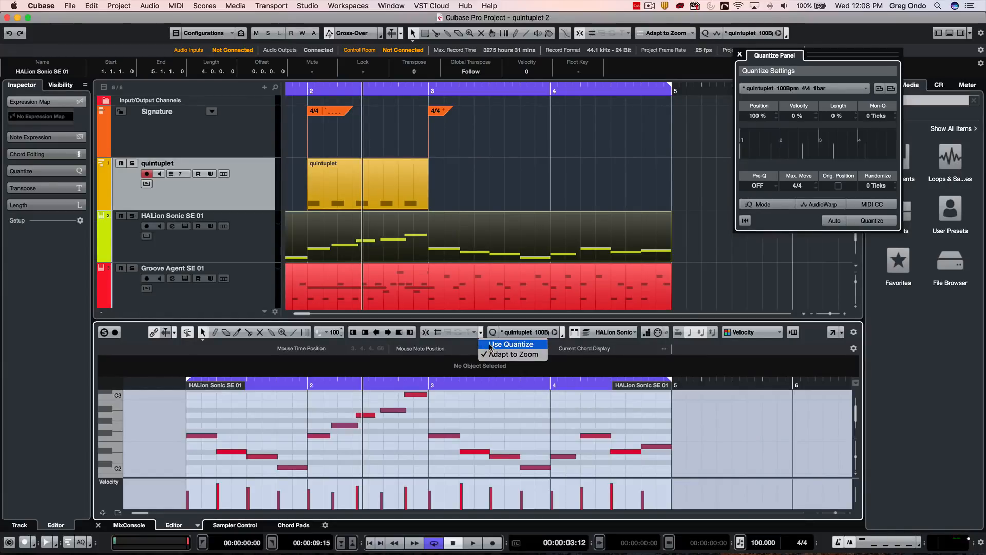
{"action": "left_click", "coordinate": [483, 353]}
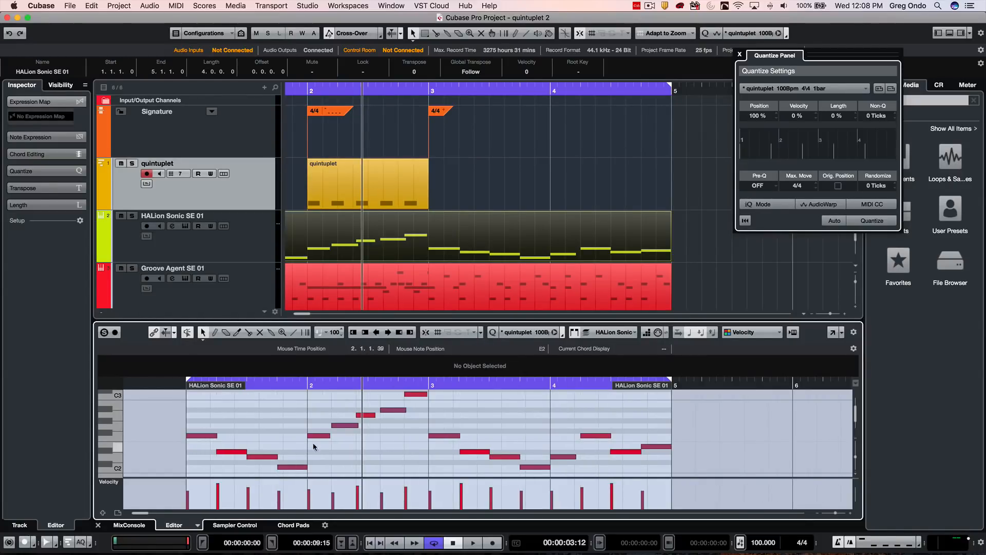
{"action": "left_click", "coordinate": [316, 385]}
{"action": "left_click_drag", "start_coordinate": [316, 385], "coordinate": [303, 443]}
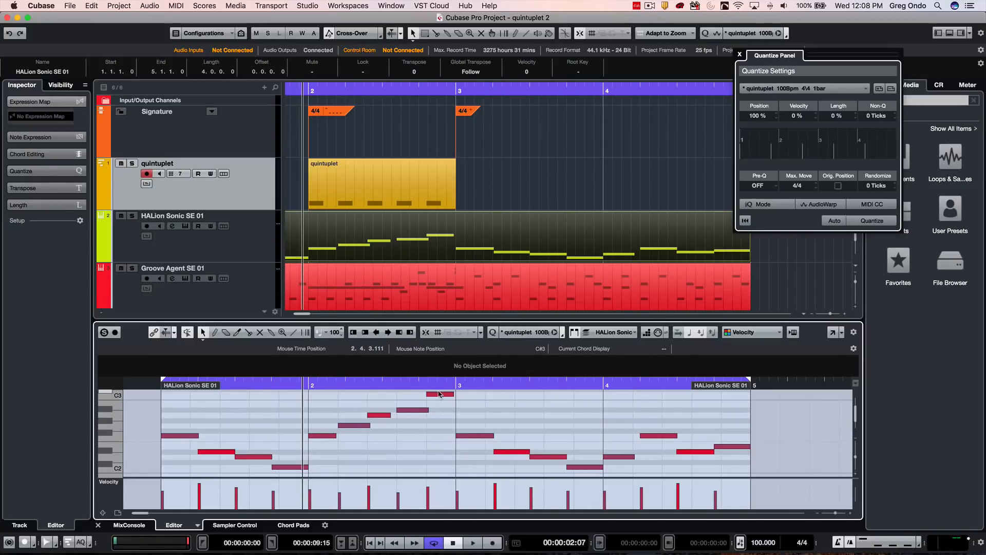
- Examine the ruler option Use Metronome Click Pattern Level for Grid Line Emphasis in the Key Editor and project rulers
{"action": "right_click", "coordinate": [405, 386]}
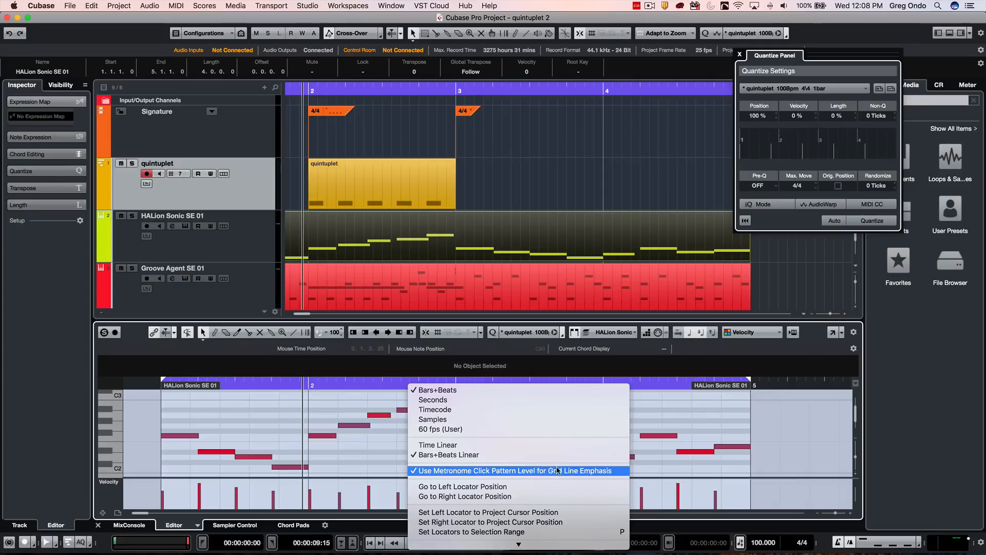
{"action": "right_click", "coordinate": [404, 88]}
{"action": "left_click", "coordinate": [405, 89]}
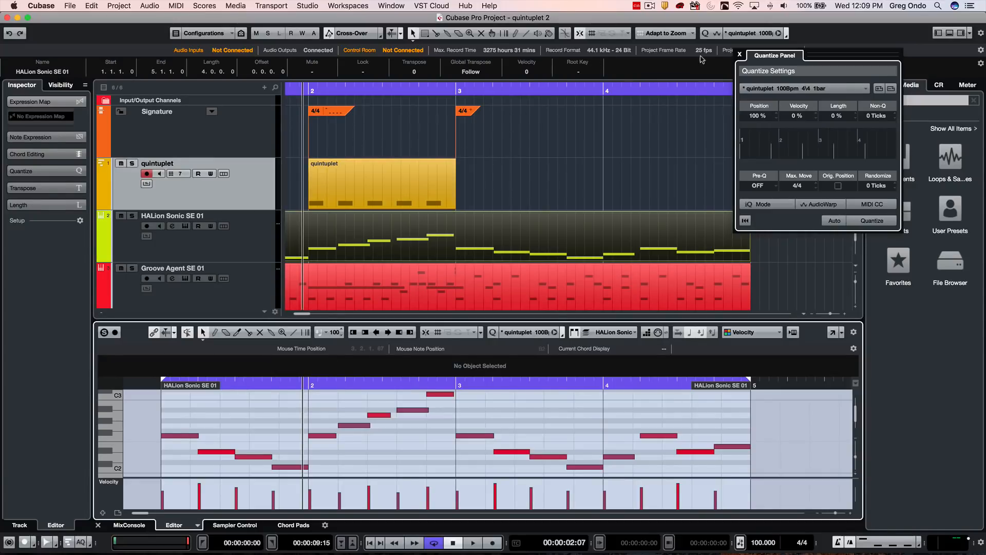
- Set the project's grid type to Use Quantize, deselect the HALion Sonic part and close the Quantize Panel
{"action": "left_click", "coordinate": [674, 34]}
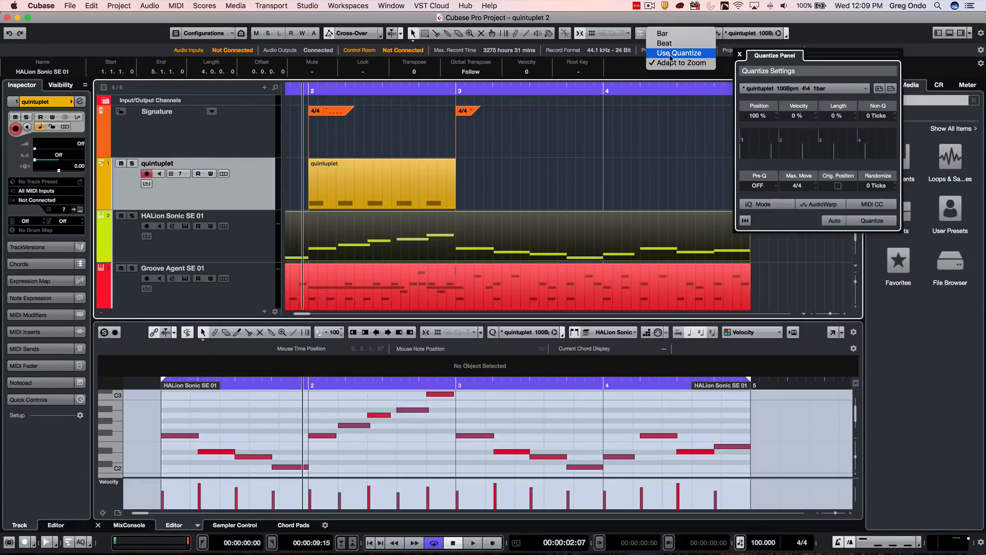
{"action": "left_click", "coordinate": [671, 54]}
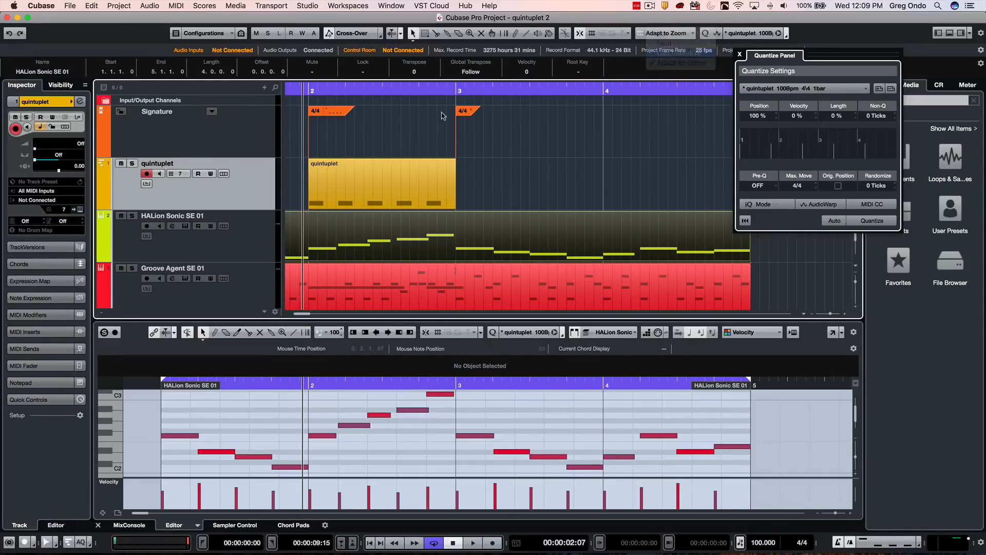
{"action": "left_click", "coordinate": [593, 173]}
{"action": "left_click", "coordinate": [738, 54]}
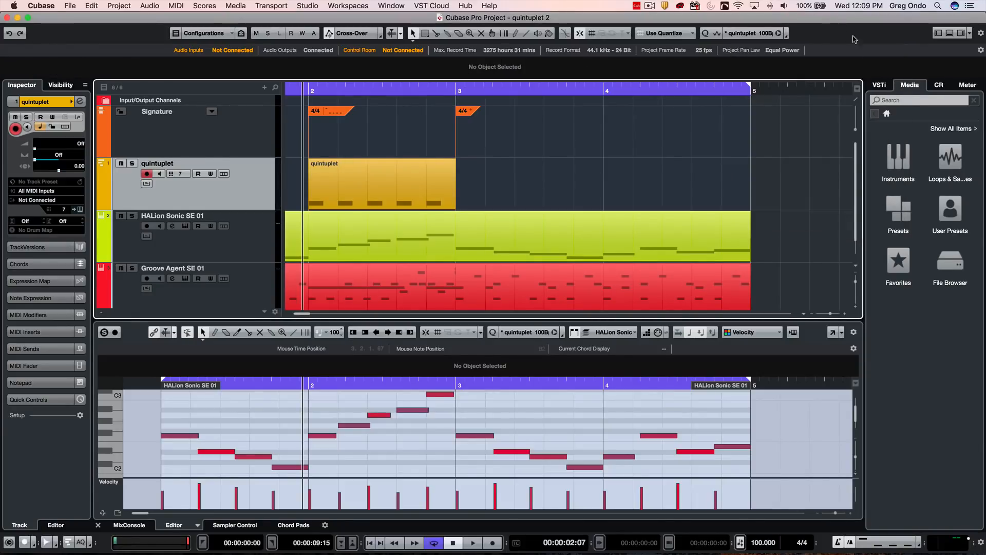
- Show the Nudge Palette in the project toolbar and select the quintuplet part
{"action": "right_click", "coordinate": [802, 33]}
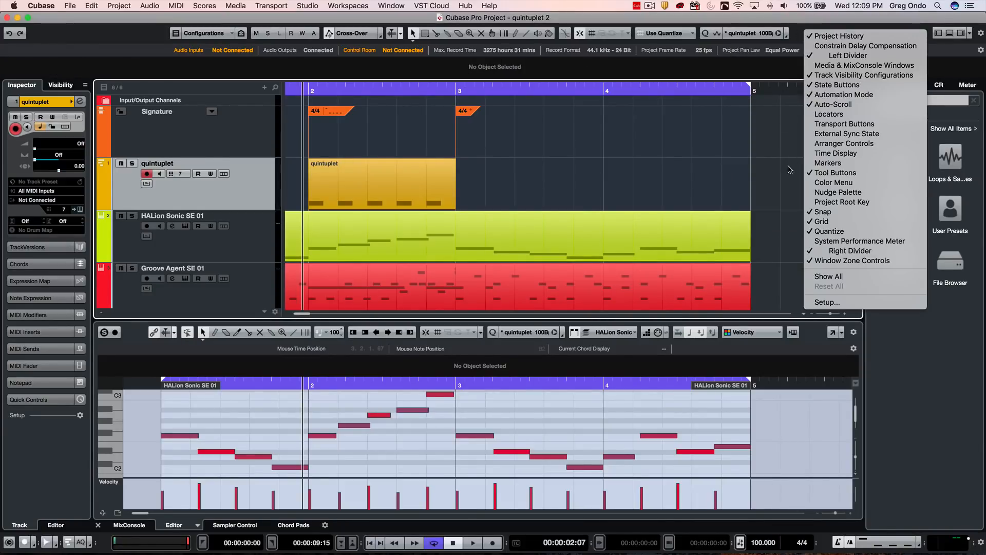
{"action": "left_click", "coordinate": [842, 197]}
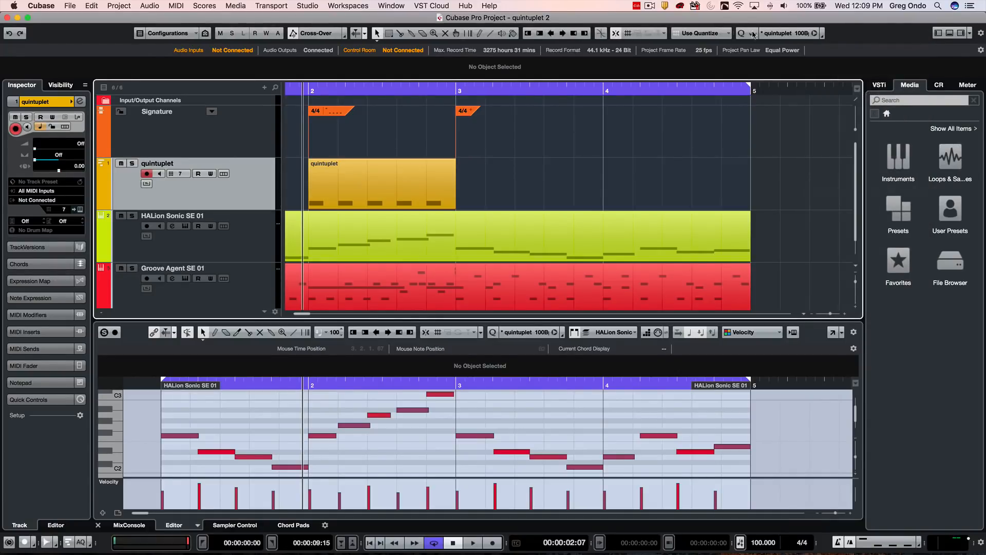
{"action": "left_click", "coordinate": [703, 33]}
{"action": "left_click", "coordinate": [704, 31]}
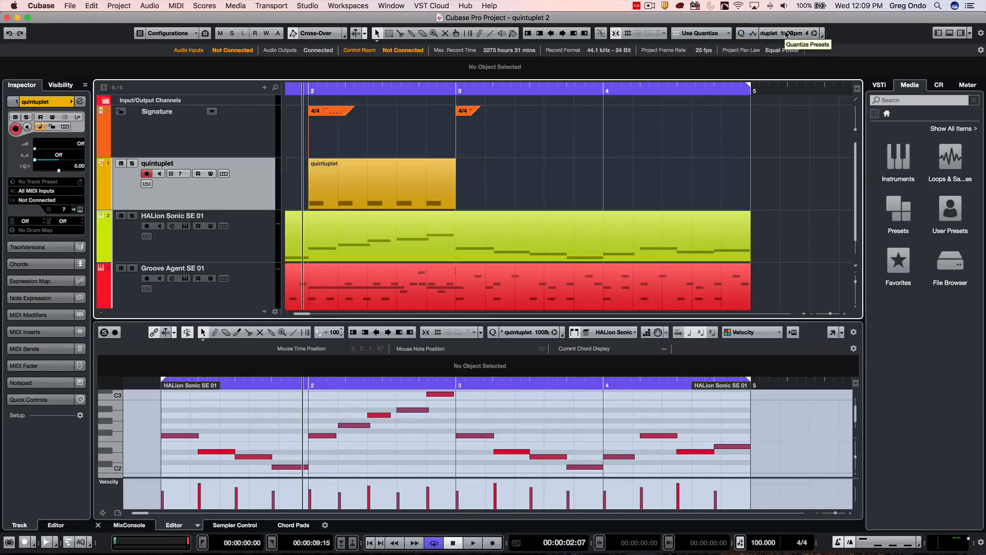
{"action": "left_click", "coordinate": [374, 183]}
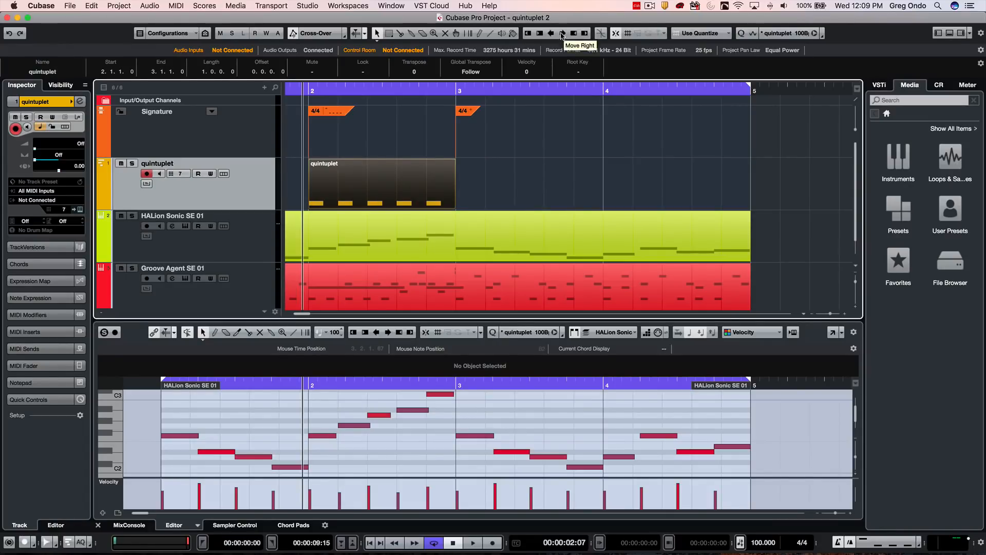
- Nudge the quintuplet part right in quintuplet groove steps until it starts at 3.4.1.96
{"action": "left_click", "coordinate": [563, 34]}
{"action": "left_click", "coordinate": [563, 34]}
{"action": "left_click", "coordinate": [563, 34]}
{"action": "left_click", "coordinate": [563, 34]}
{"action": "left_click", "coordinate": [563, 34]}
{"action": "left_click", "coordinate": [563, 34]}
{"action": "left_click", "coordinate": [563, 34]}
{"action": "left_click", "coordinate": [563, 34]}
{"action": "left_click", "coordinate": [563, 34]}
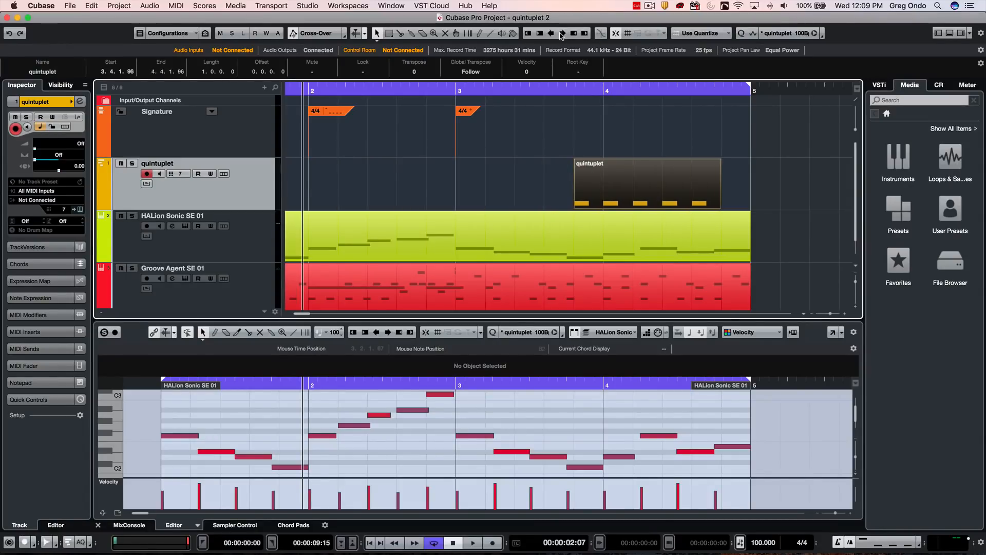
- Nudge the quintuplet part back so it ends at 4.1.1.0 and trim its start right in groove steps
{"action": "left_click", "coordinate": [540, 34]}
{"action": "left_click", "coordinate": [540, 34]}
{"action": "left_click", "coordinate": [539, 34]}
{"action": "left_click", "coordinate": [540, 34]}
{"action": "left_click", "coordinate": [540, 34]}
{"action": "left_click", "coordinate": [539, 33]}
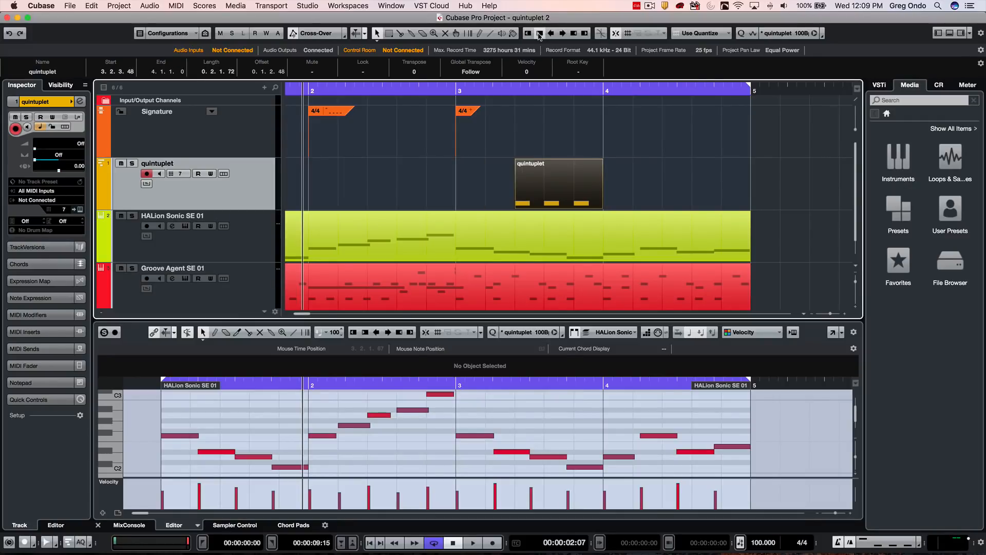
{"action": "left_click", "coordinate": [539, 33]}
- Extend the quintuplet part's start left in groove steps to 2.4.1.96
{"action": "left_click", "coordinate": [523, 33]}
{"action": "left_click", "coordinate": [523, 34]}
{"action": "left_click", "coordinate": [523, 34]}
{"action": "left_click", "coordinate": [523, 34]}
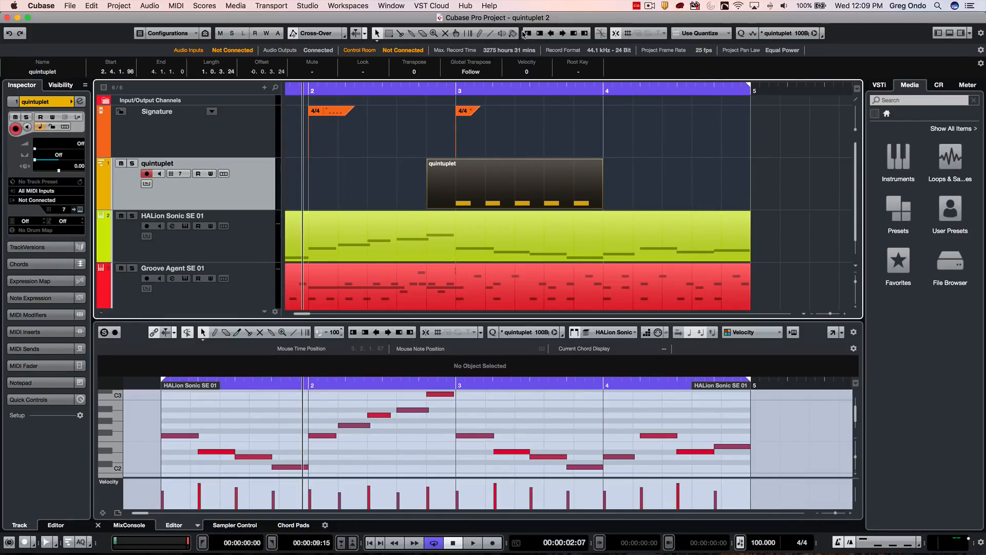
- Trim the quintuplet part's end left in groove steps to 3.3.2.72
{"action": "left_click", "coordinate": [574, 34]}
{"action": "left_click", "coordinate": [574, 34]}
{"action": "left_click", "coordinate": [574, 34]}
{"action": "left_click", "coordinate": [585, 34]}
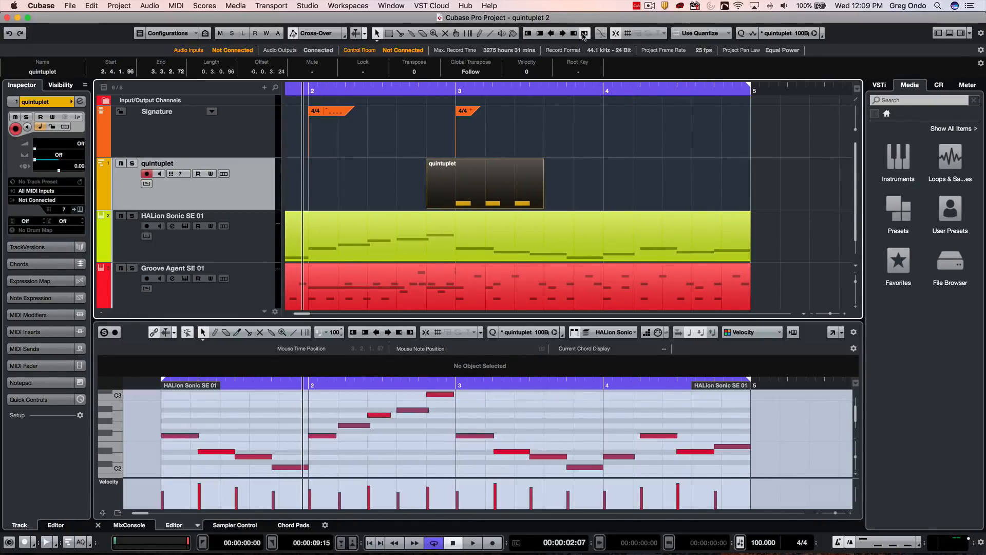
- Extend the quintuplet part's end and nudge the part left so it spans 2.3.2.72 to 4.1.4.24
{"action": "left_click", "coordinate": [584, 34]}
{"action": "left_click", "coordinate": [585, 34]}
{"action": "left_click", "coordinate": [584, 34]}
{"action": "left_click", "coordinate": [585, 34]}
{"action": "left_click", "coordinate": [549, 34]}
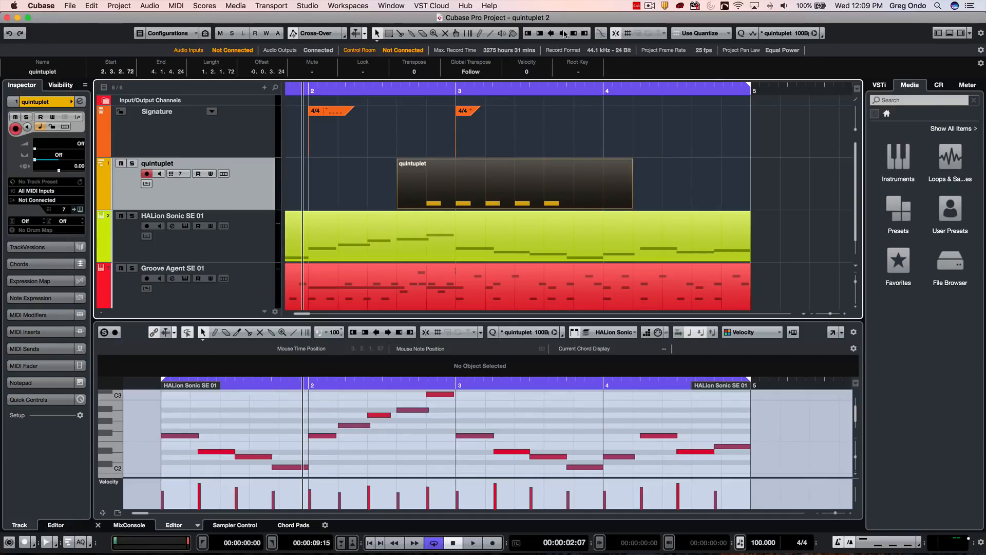
- Trim the quintuplet part's end to 3.4.1.96 and its start to 2.4.1.96, making it one bar long
{"action": "left_click", "coordinate": [570, 34]}
{"action": "left_click", "coordinate": [570, 34]}
{"action": "left_click", "coordinate": [570, 34]}
{"action": "left_click", "coordinate": [584, 33]}
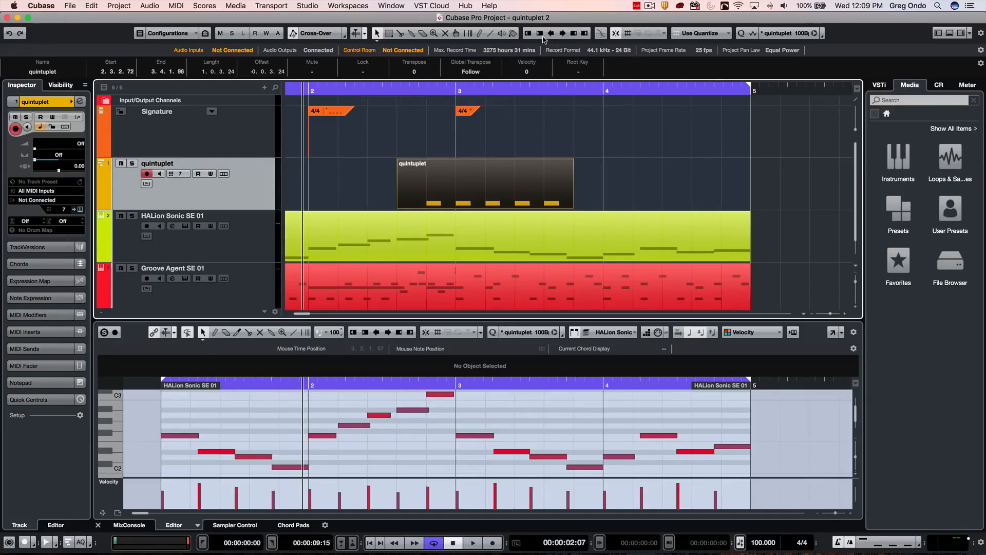
{"action": "left_click", "coordinate": [527, 34]}
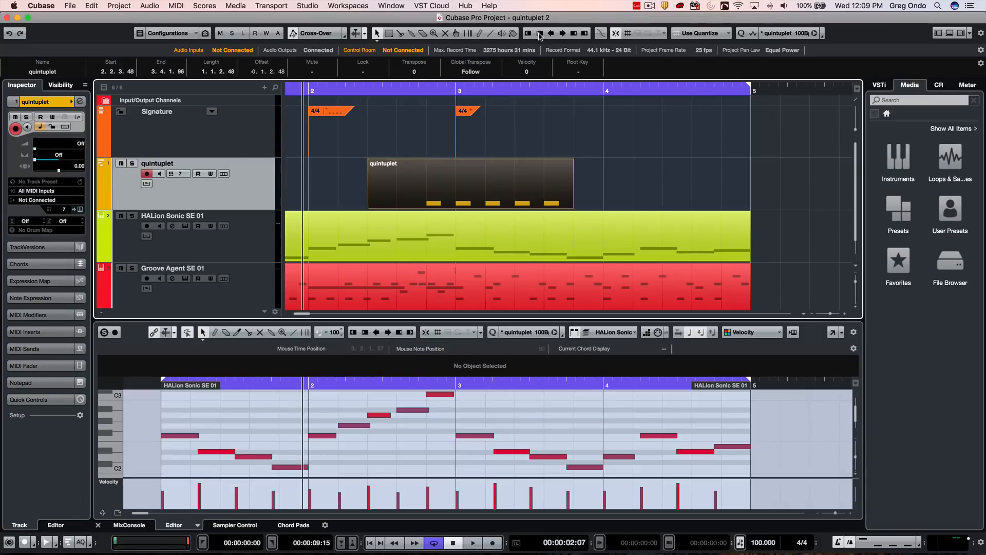
{"action": "left_click", "coordinate": [542, 35]}
{"action": "left_click", "coordinate": [542, 35]}
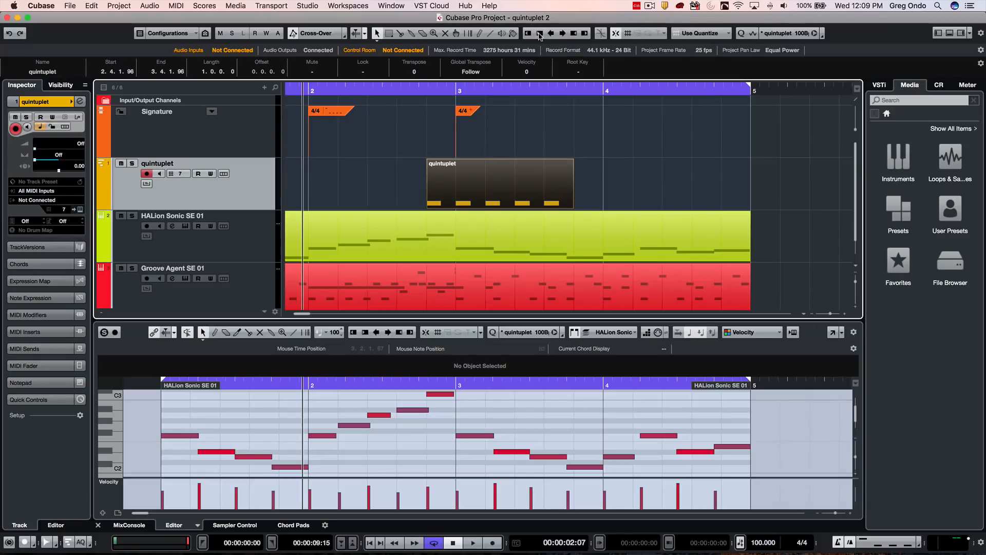
- Select the A2 note of the bar 2 fill in the Key Editor and nudge it left in quintuplet steps to 2.1.1.0
{"action": "left_click", "coordinate": [374, 415]}
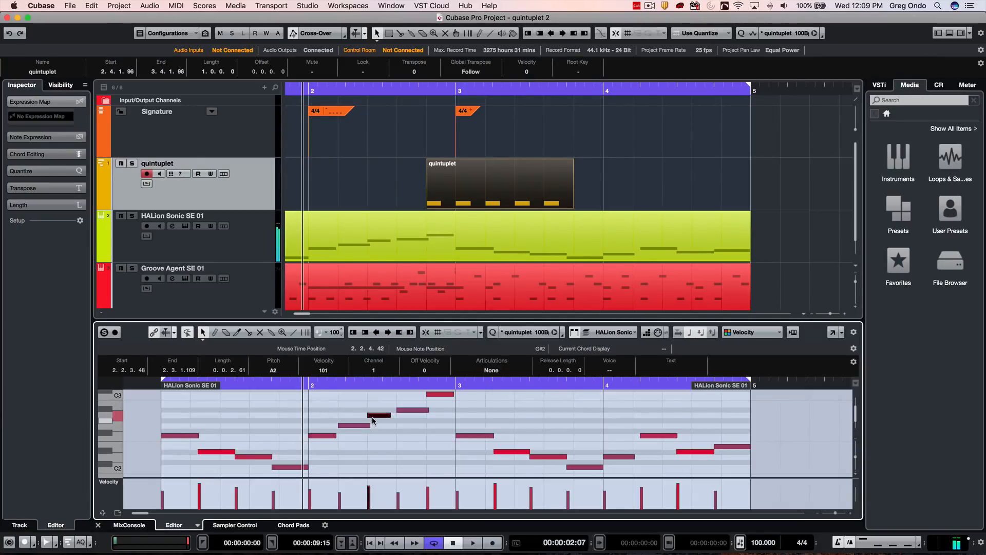
{"action": "right_click", "coordinate": [814, 334]}
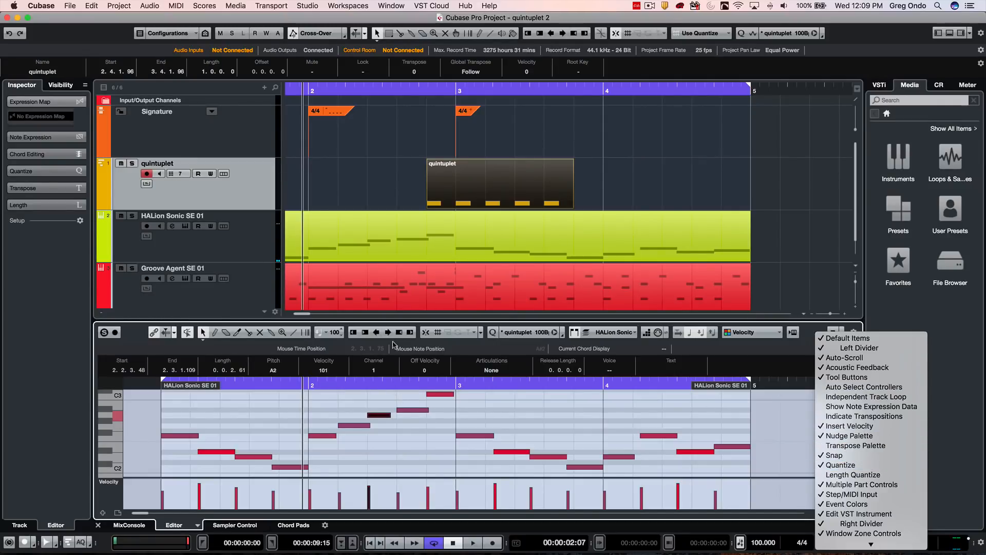
{"action": "left_click", "coordinate": [376, 332]}
{"action": "left_click", "coordinate": [376, 333]}
{"action": "left_click", "coordinate": [376, 332]}
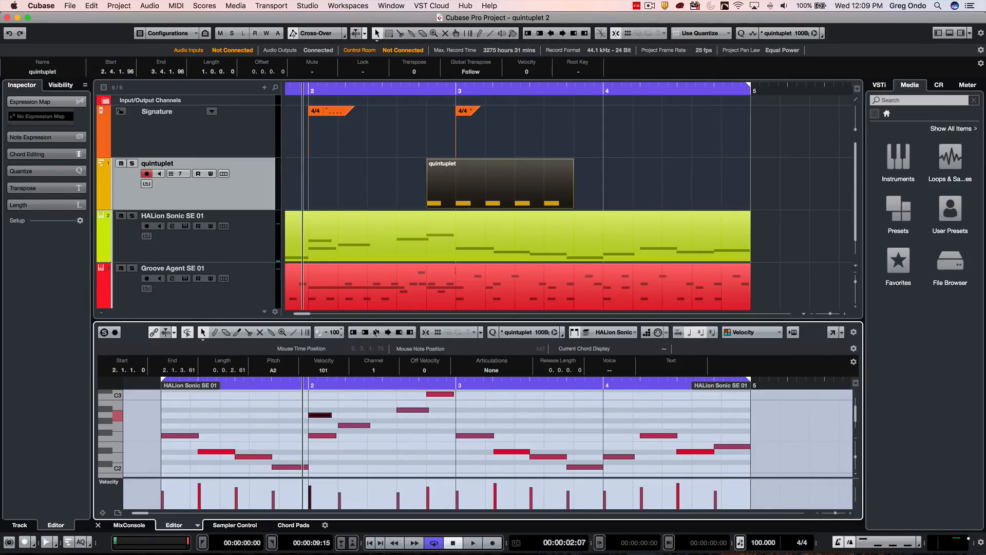
- Nudge the A2 note right in quintuplet steps to 2.3.2.72 and return it to 2.2.3.48
{"action": "left_click", "coordinate": [388, 332]}
{"action": "left_click", "coordinate": [388, 332]}
{"action": "left_click", "coordinate": [388, 331]}
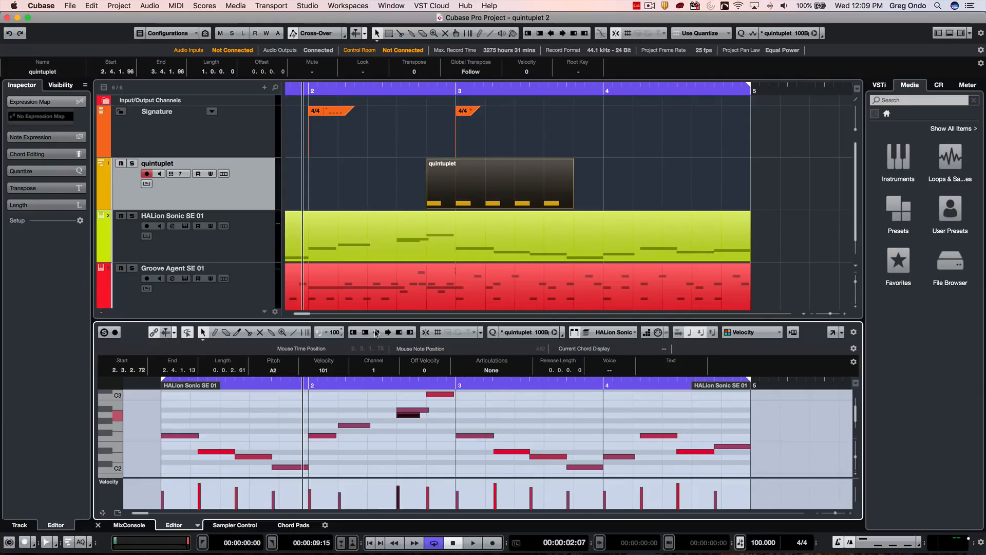
{"action": "left_click", "coordinate": [376, 332]}
- Change the Key Editor's quantize preset to 1/16
{"action": "left_click", "coordinate": [563, 334]}
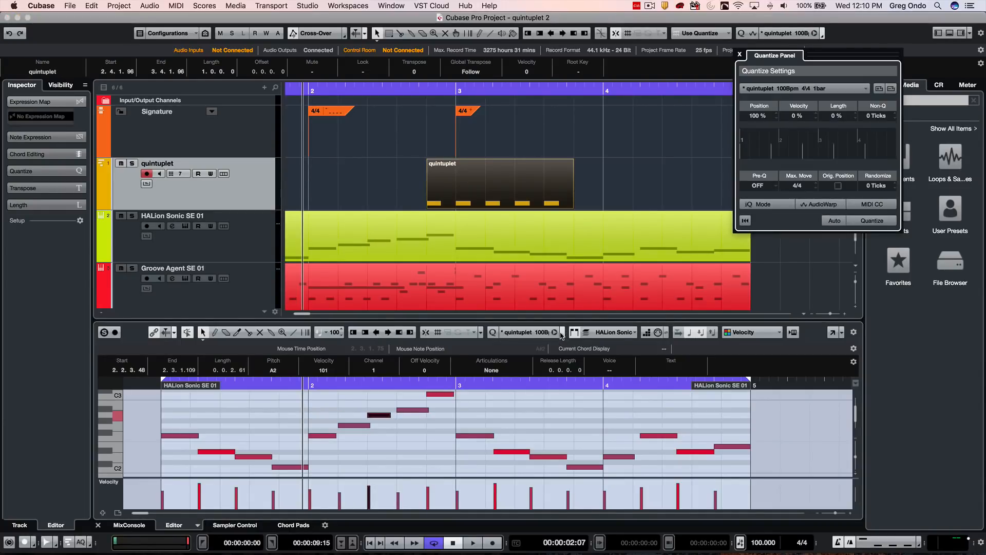
{"action": "left_click", "coordinate": [562, 334]}
{"action": "left_click", "coordinate": [535, 334]}
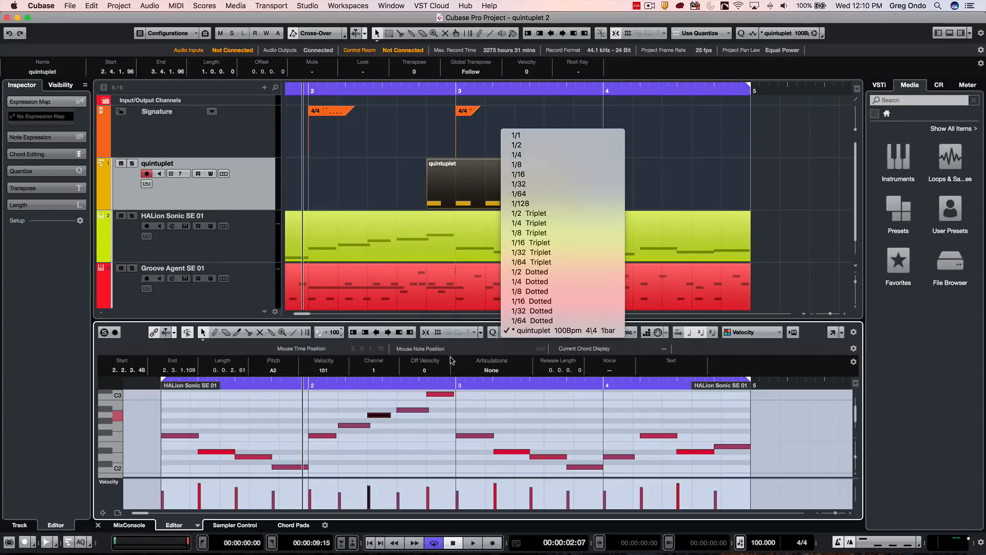
{"action": "left_click", "coordinate": [479, 333]}
{"action": "left_click", "coordinate": [520, 335]}
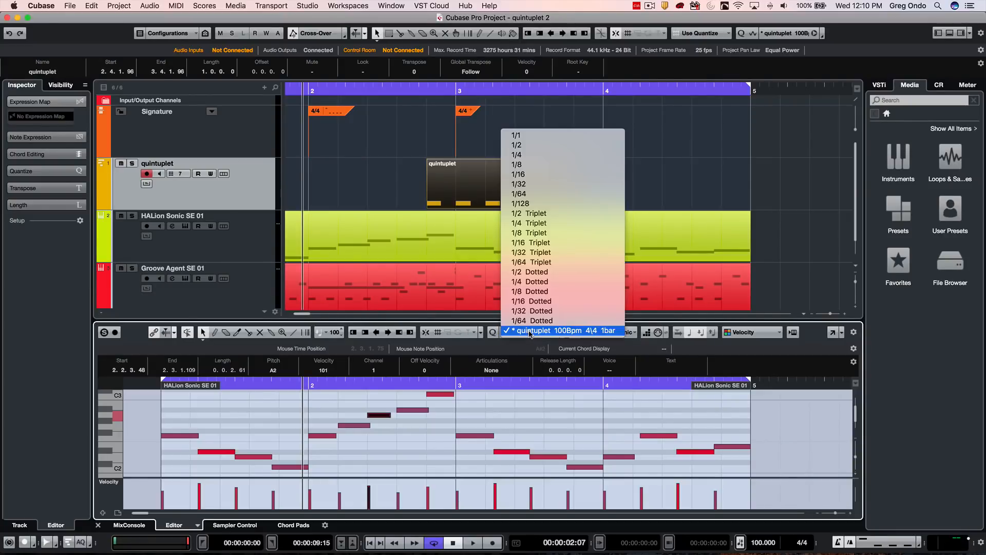
{"action": "left_click", "coordinate": [532, 174]}
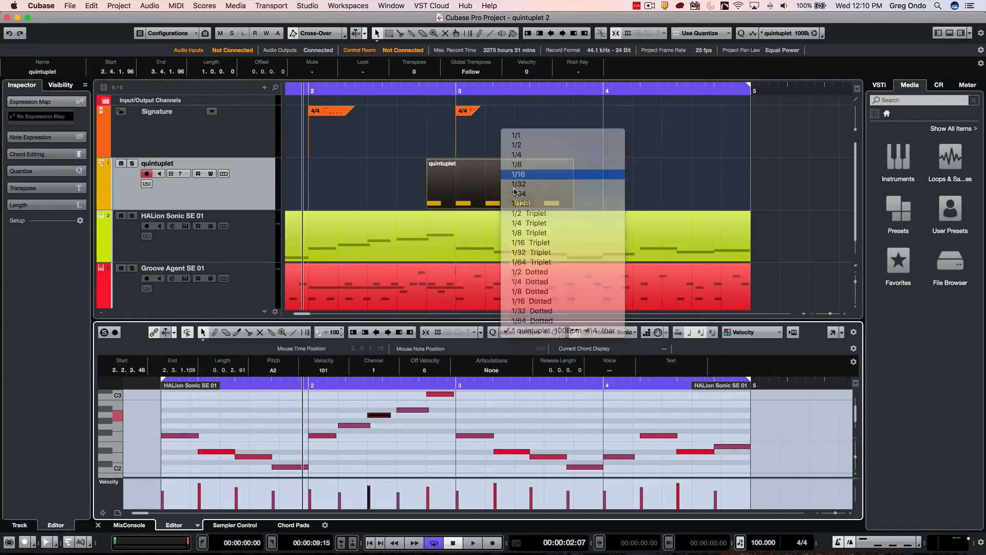
- Nudge the A2 note left in 1/16 steps to 2.2.1.48 and back to 2.2.3.48, and restore the quintuplet quantize preset
{"action": "left_click", "coordinate": [377, 334]}
{"action": "left_click", "coordinate": [377, 334]}
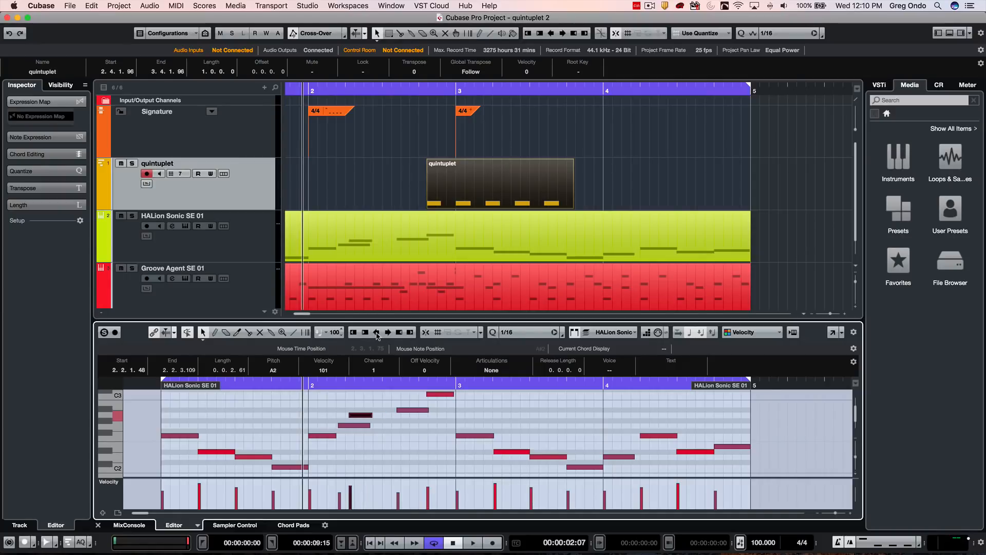
{"action": "left_click", "coordinate": [388, 333]}
{"action": "left_click", "coordinate": [388, 333]}
{"action": "left_click", "coordinate": [533, 333]}
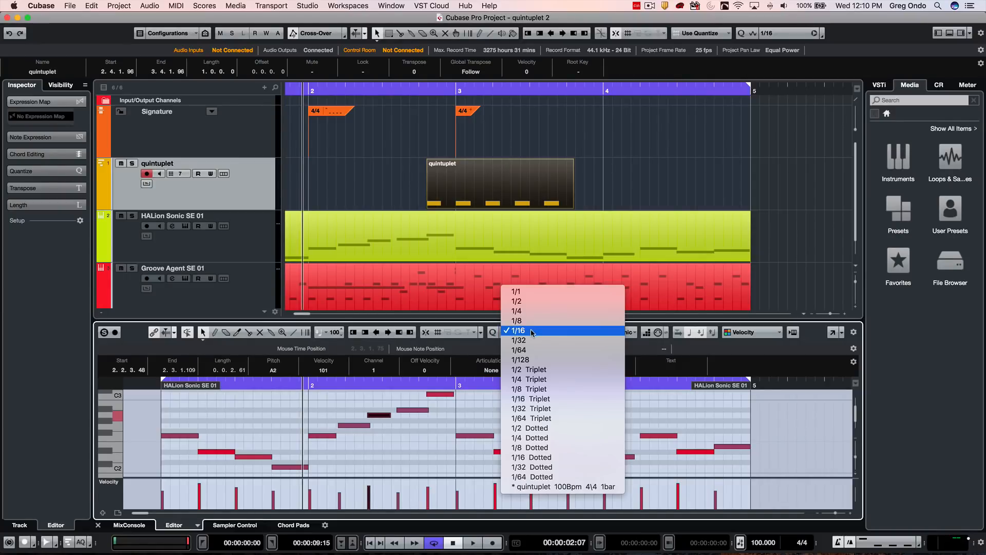
{"action": "left_click", "coordinate": [553, 486]}
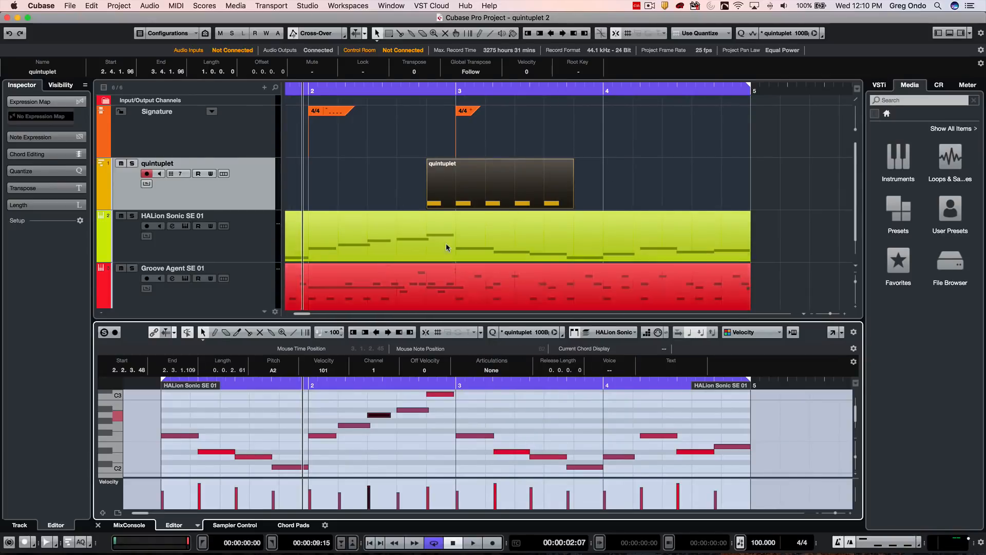
- Save the quintuplet 100Bpm 4\4 1bar groove as a preset in the project's Quantize Panel
{"action": "left_click", "coordinate": [524, 193]}
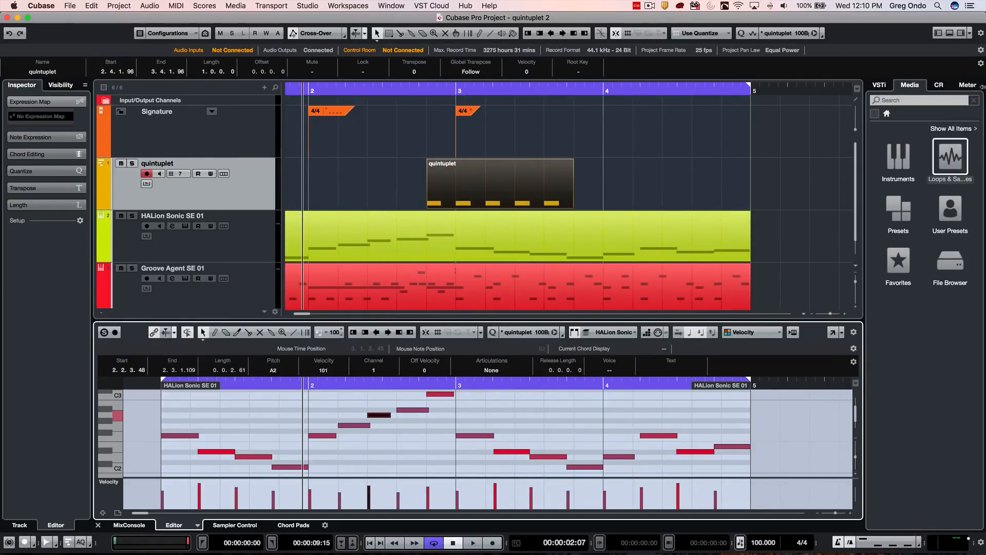
{"action": "left_click", "coordinate": [820, 36]}
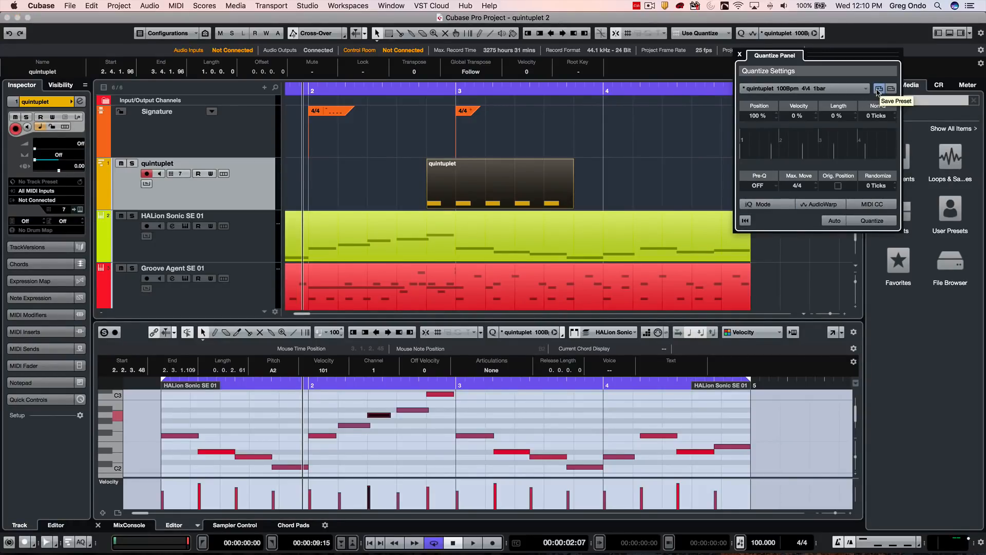
{"action": "left_click", "coordinate": [879, 90]}
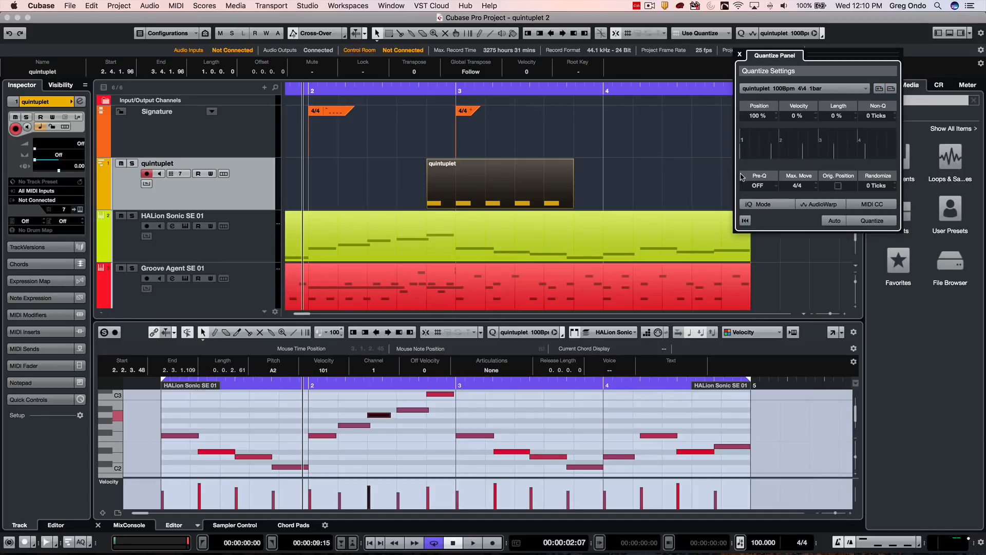